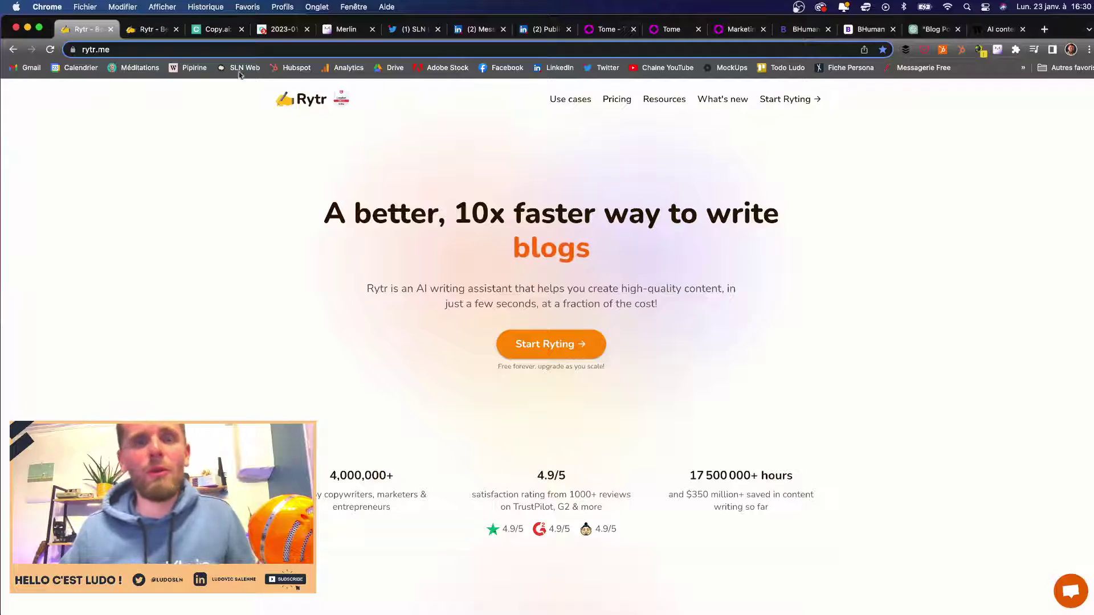
Switch to the Rytr editor, make the browser full screen and return from the open document to the document list.
click(131, 29)
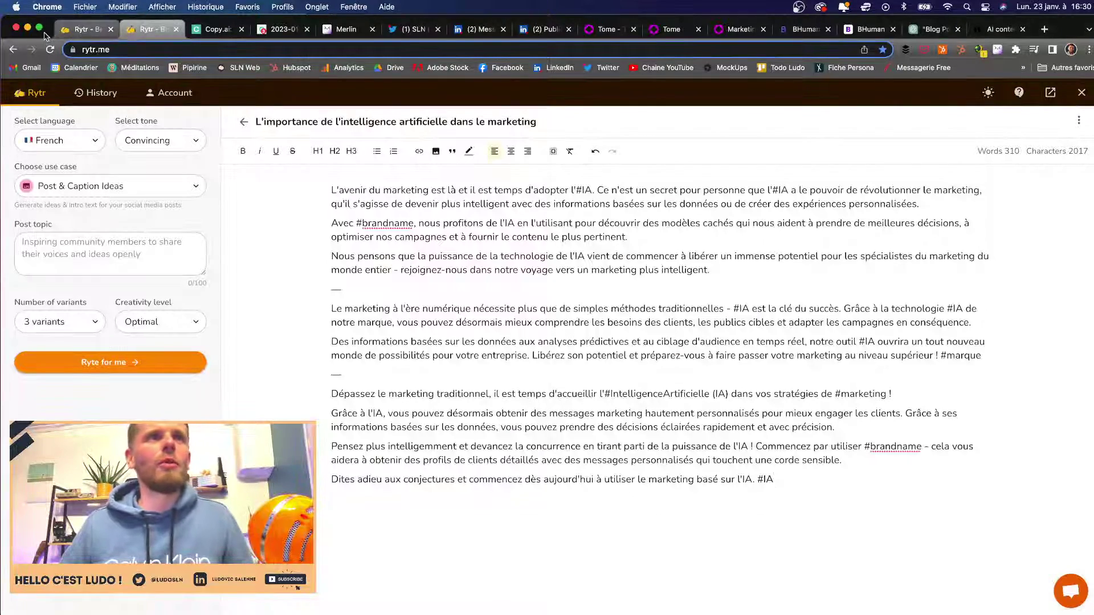
key(ctrl+super+f)
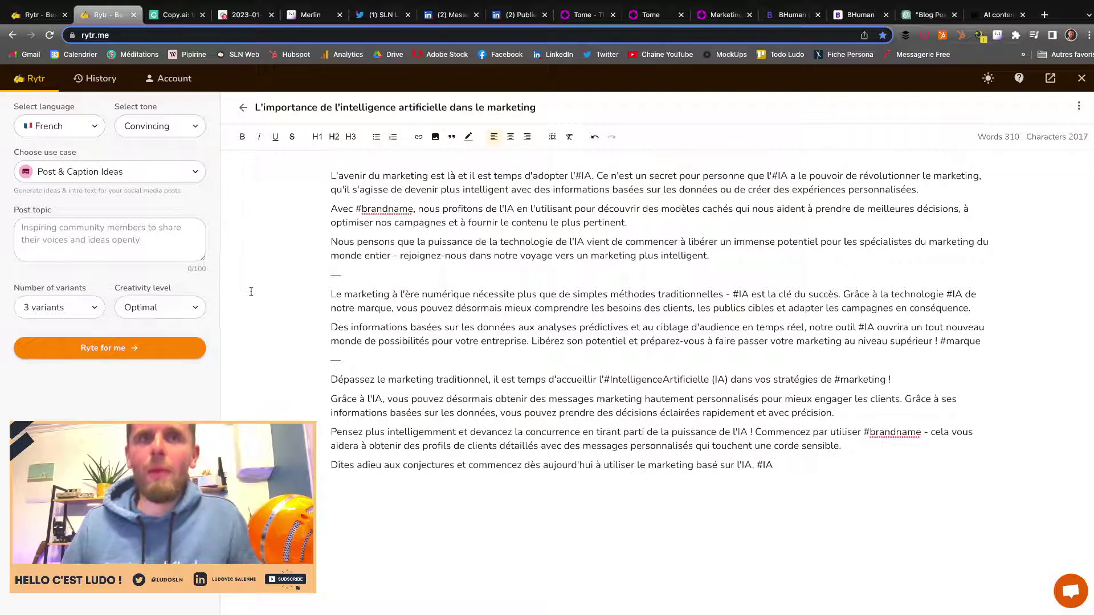
click(244, 107)
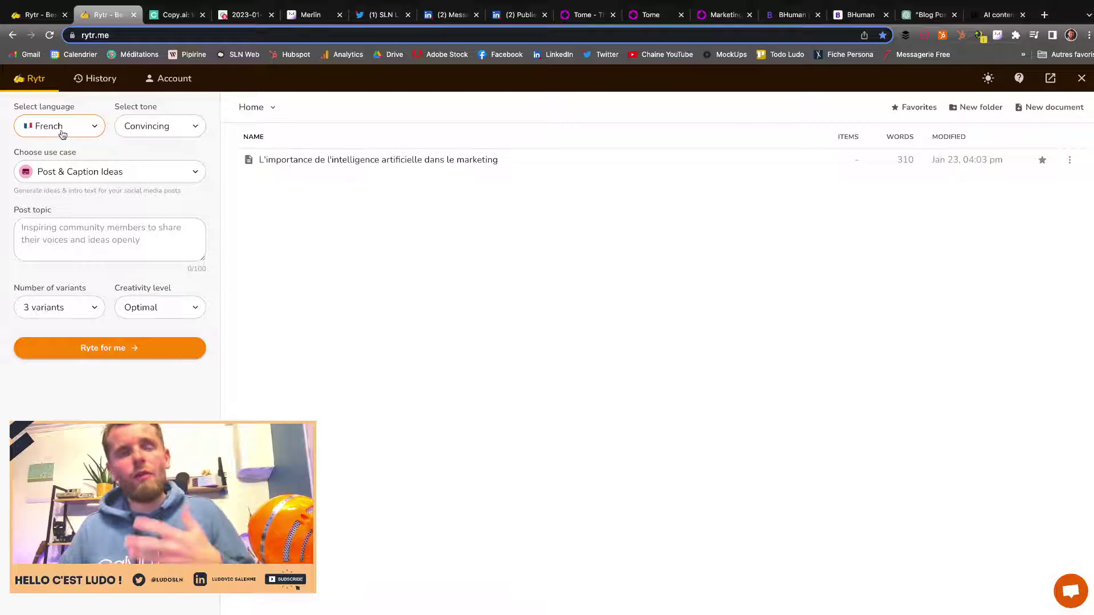
Examine the available writing tones and the list of use cases, from blog ideas and email to landing page copies.
click(139, 133)
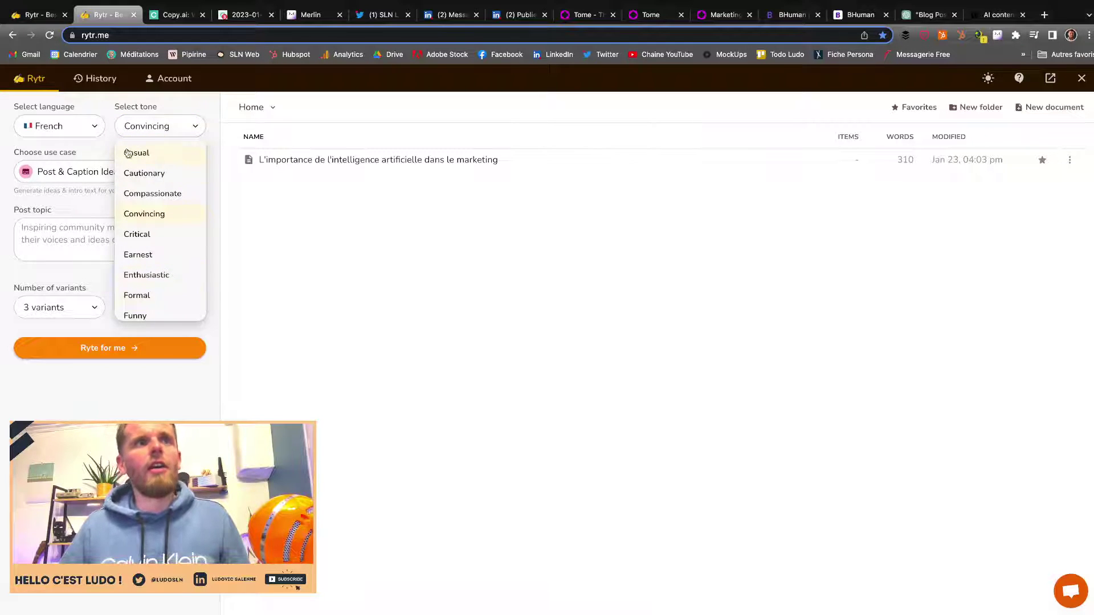
click(98, 188)
click(98, 174)
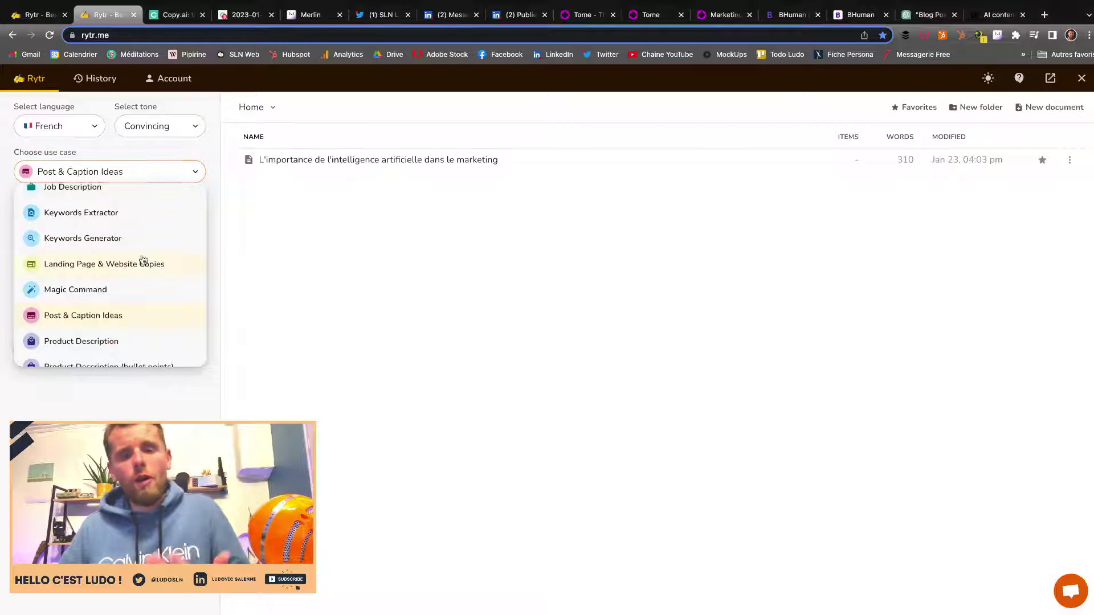
scroll(142, 262, up, 10)
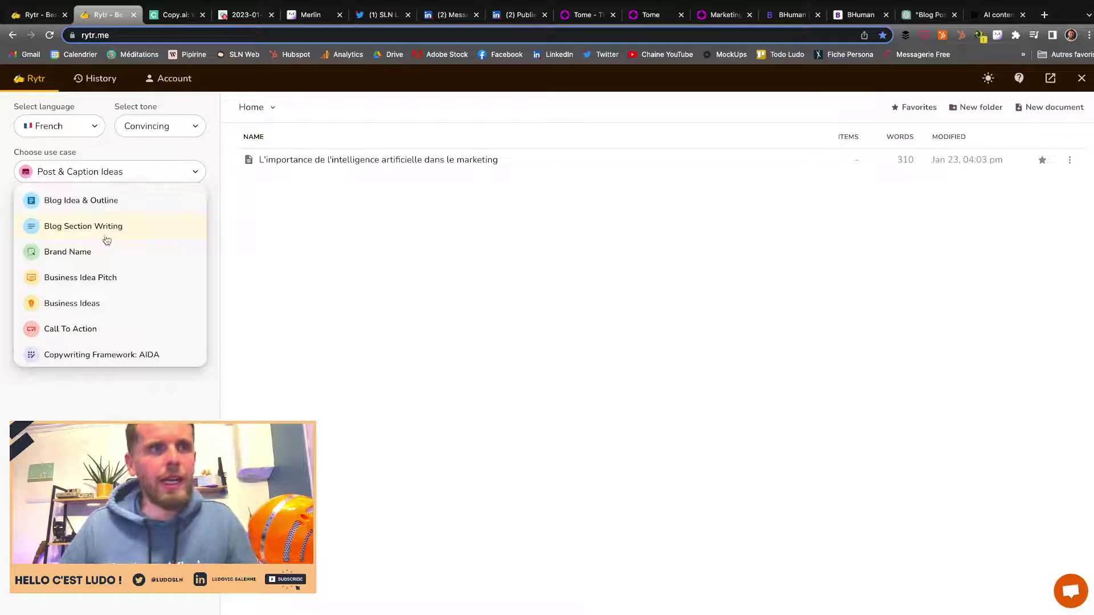
scroll(107, 241, down, 4)
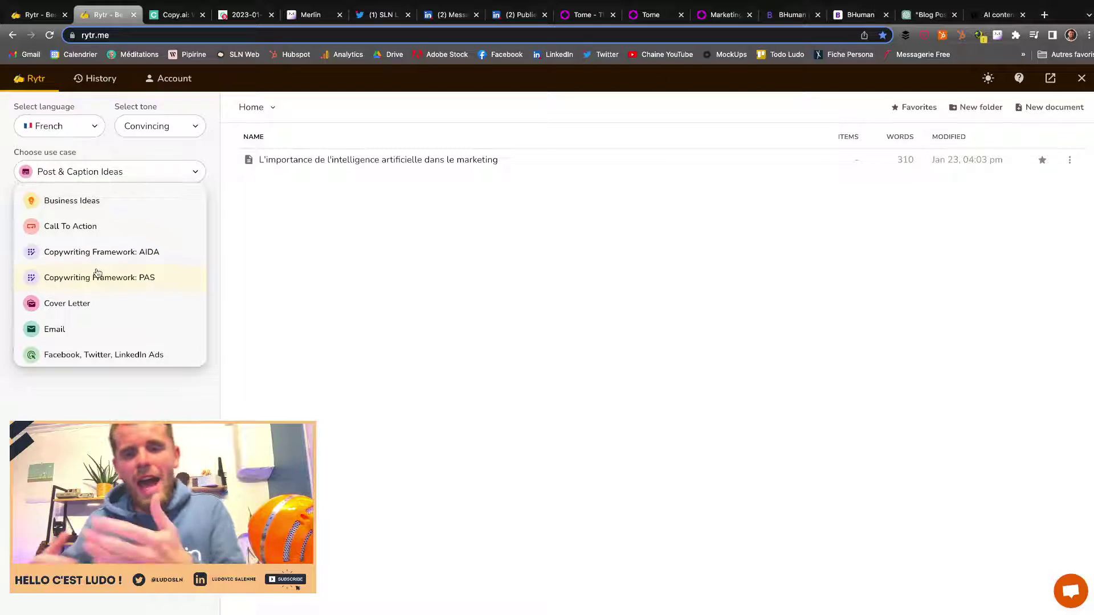
scroll(94, 276, down, 1)
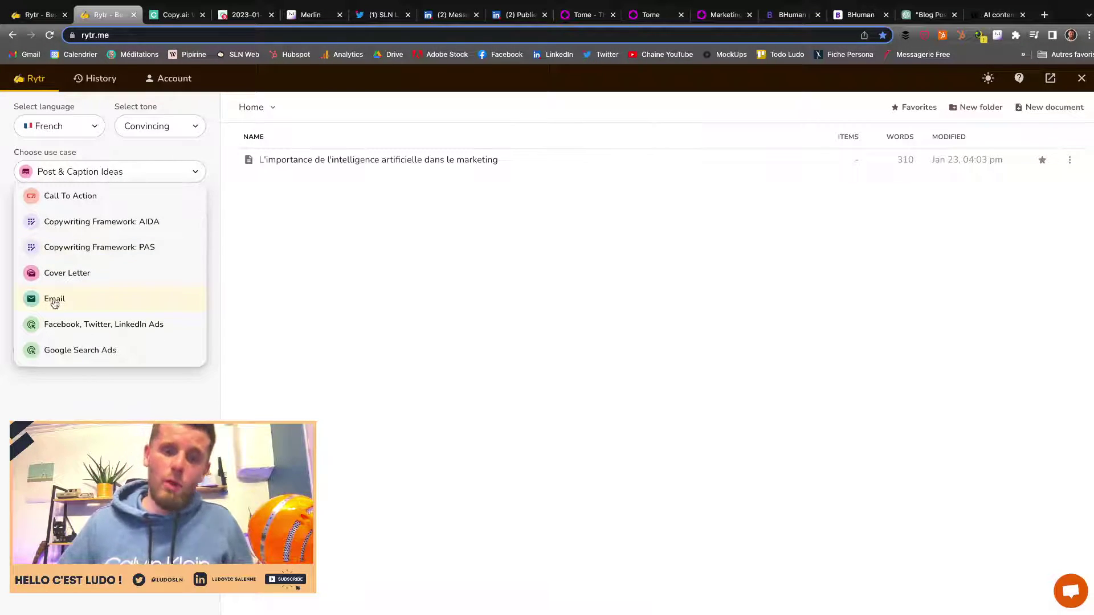
scroll(54, 303, down, 1)
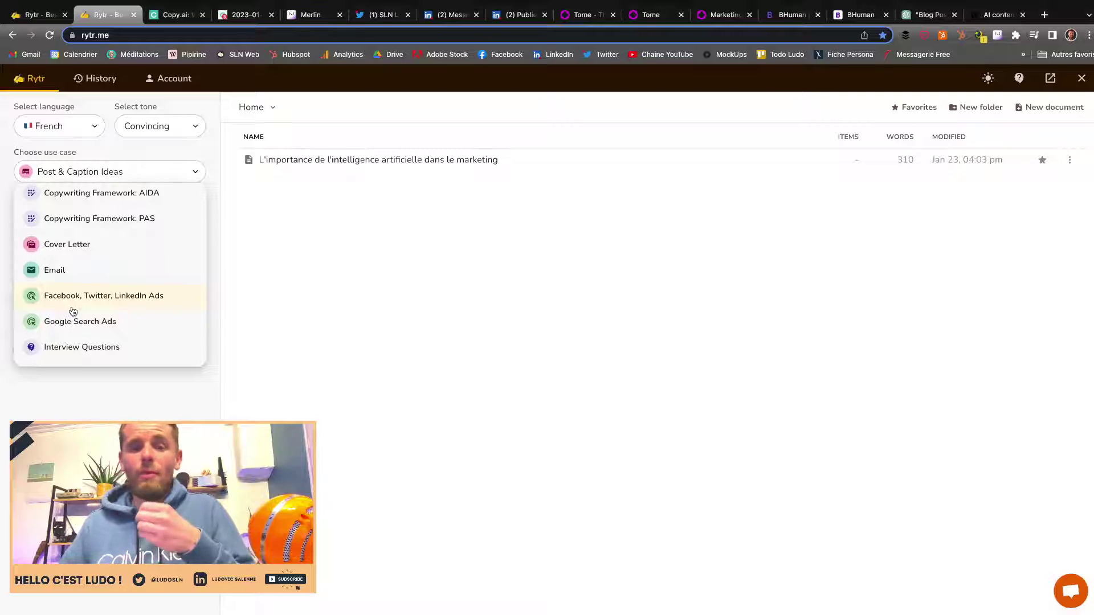
scroll(72, 311, down, 2)
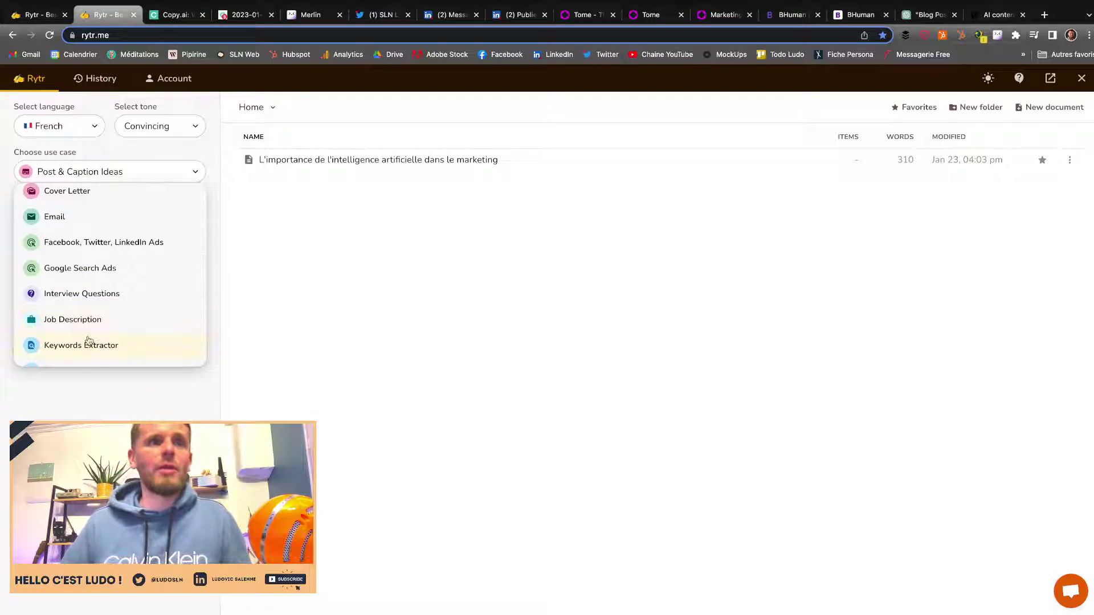
scroll(86, 341, down, 1)
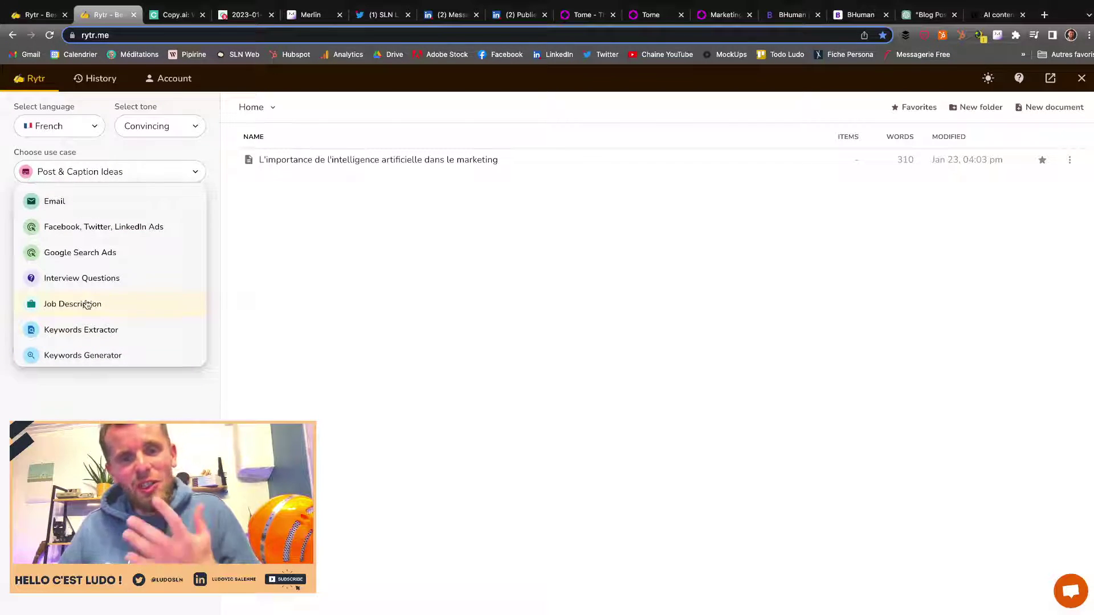
scroll(87, 305, down, 2)
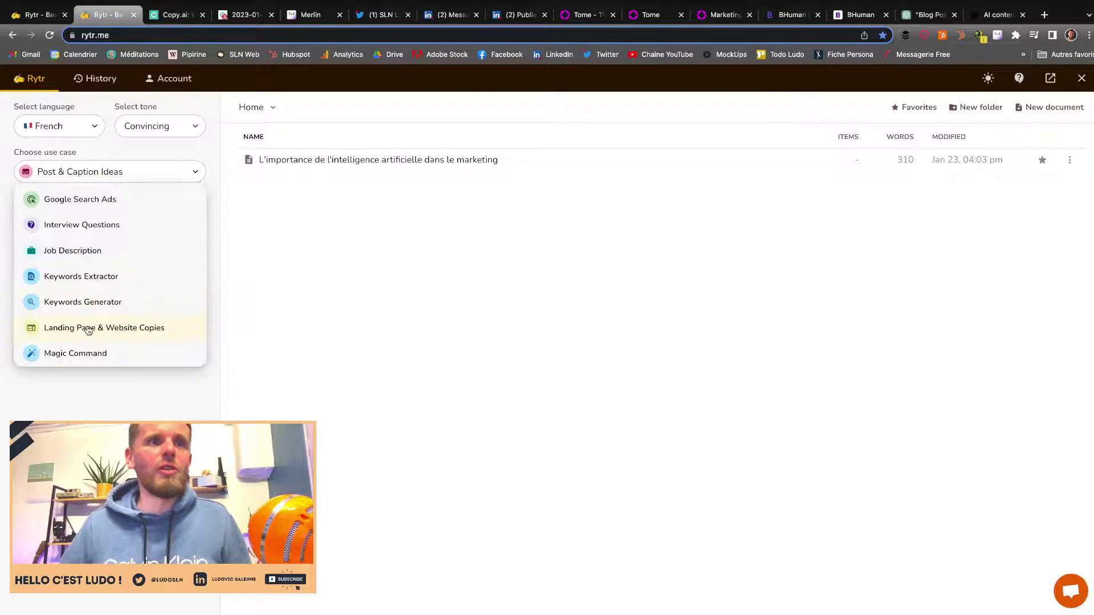
scroll(87, 329, down, 2)
click(87, 329)
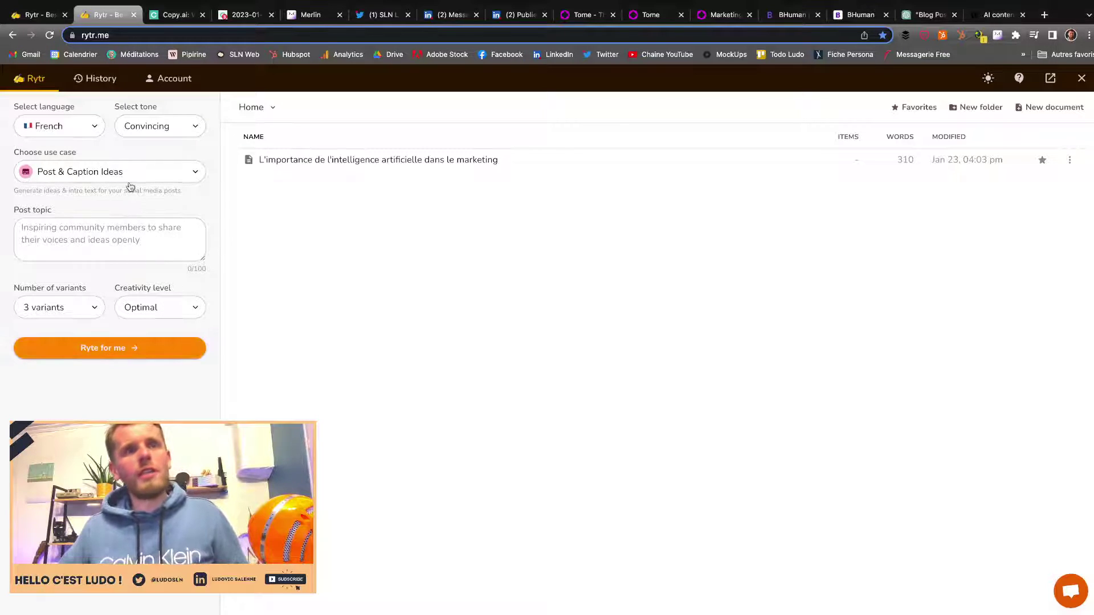
Open the document "L'importance de l'intelligence artificielle dans le marketing" to read its generated text.
click(123, 242)
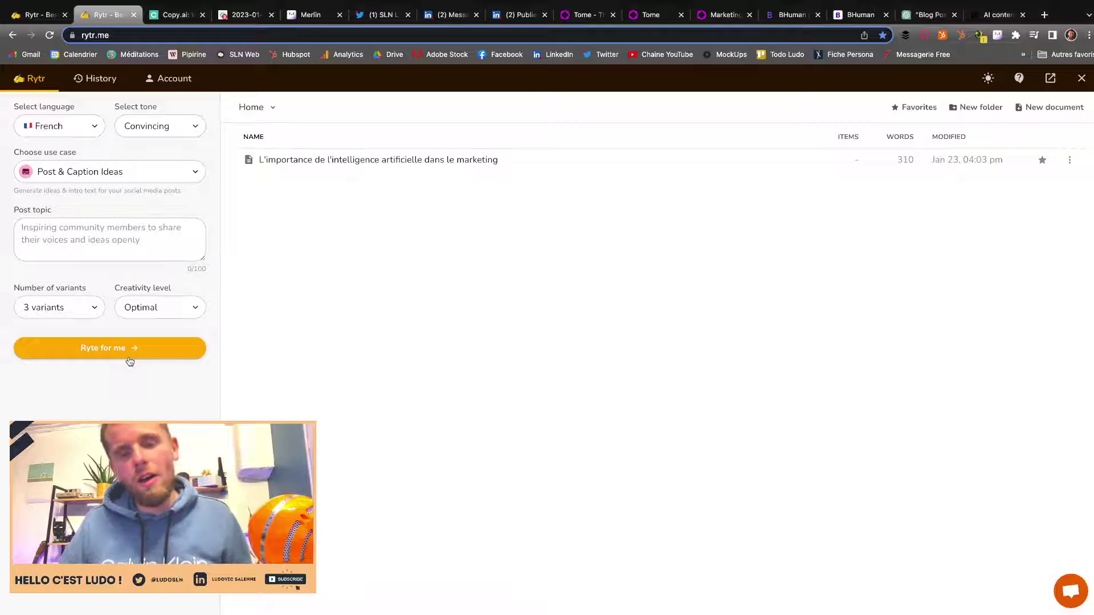
click(340, 165)
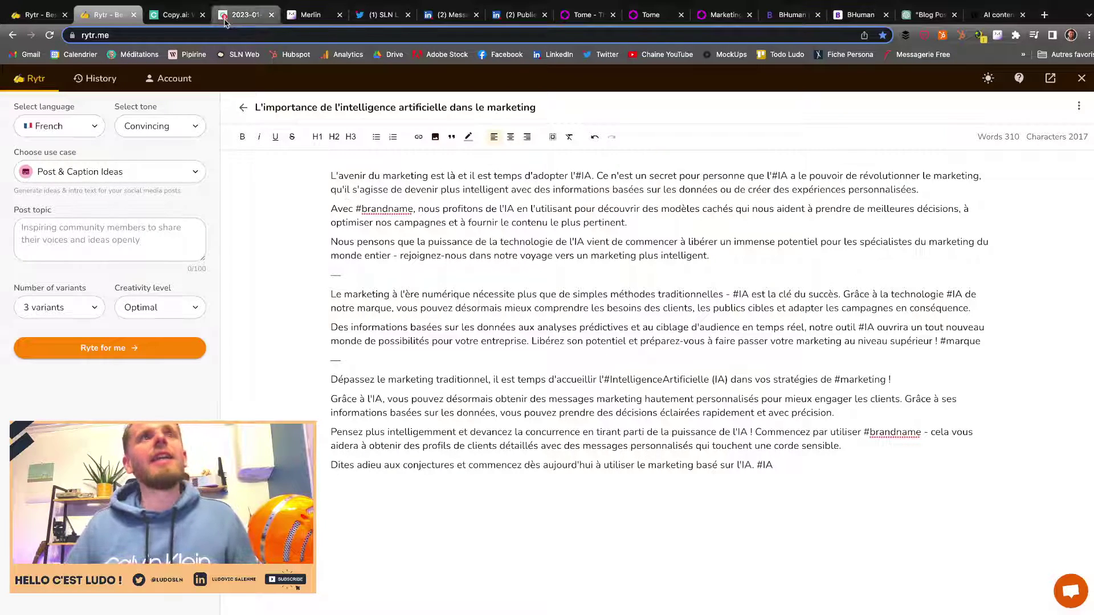
Switch to the Copy.ai homepage and its project workspace, and examine the blog, email and social media tools on offer.
click(178, 17)
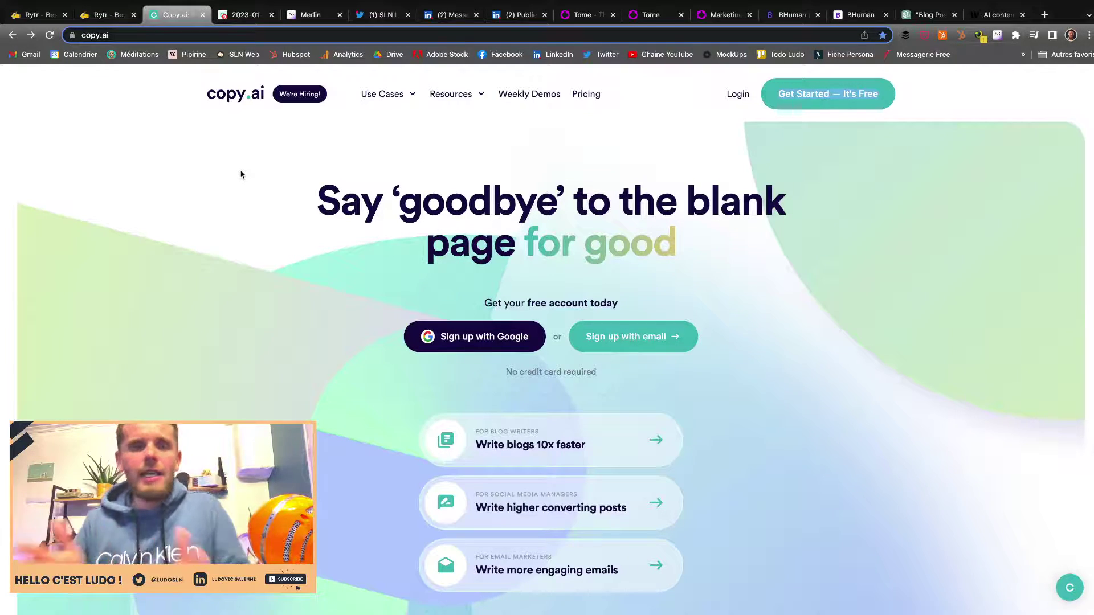
click(242, 20)
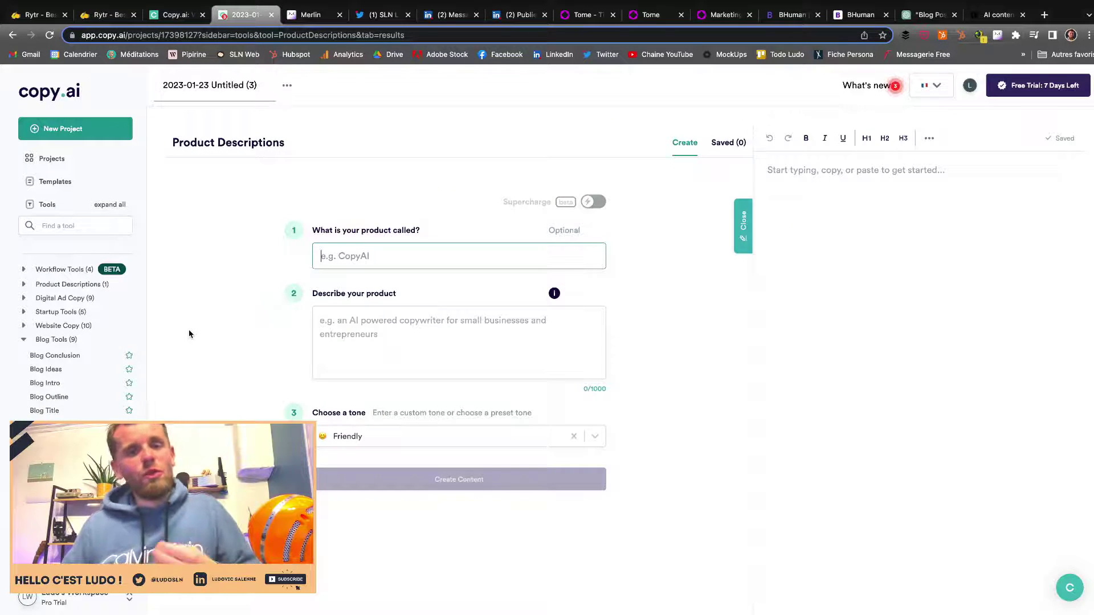
scroll(189, 334, down, 1)
scroll(62, 356, down, 1)
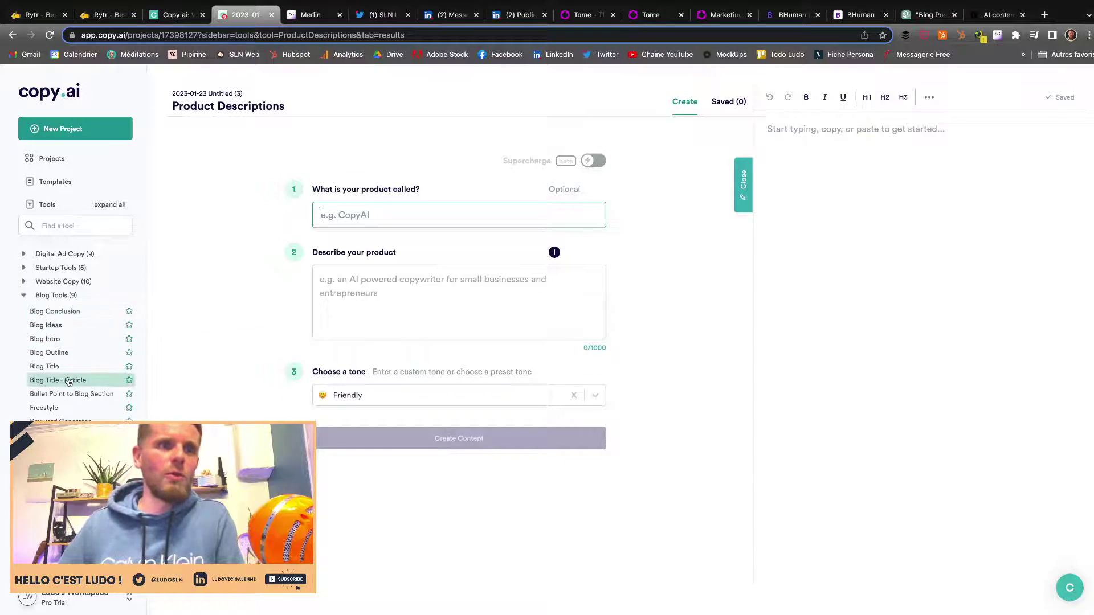
scroll(80, 399, down, 1)
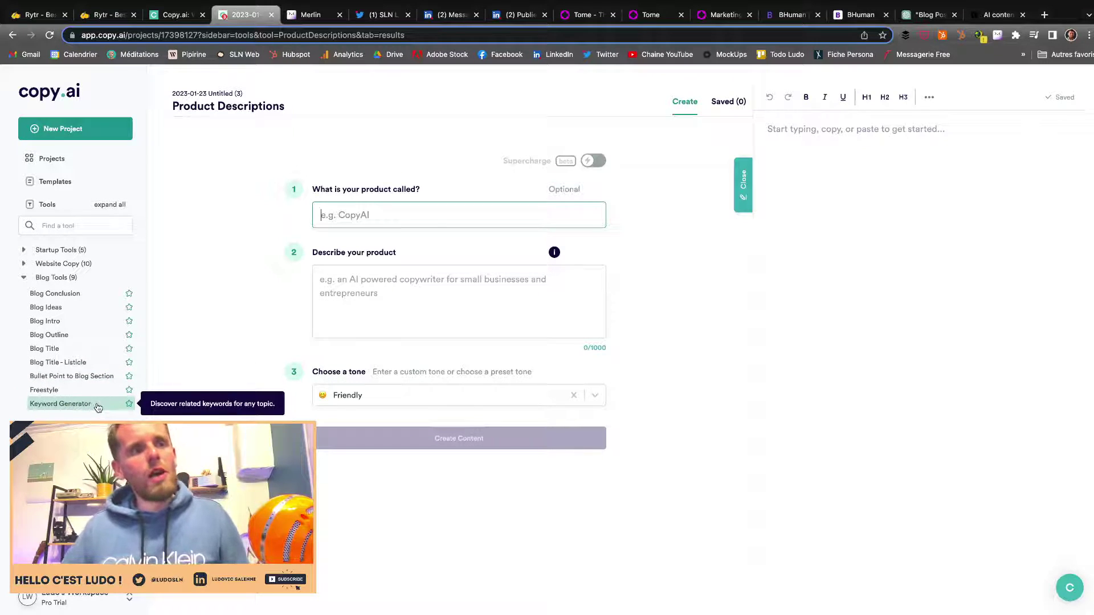
scroll(98, 407, down, 5)
scroll(80, 342, down, 1)
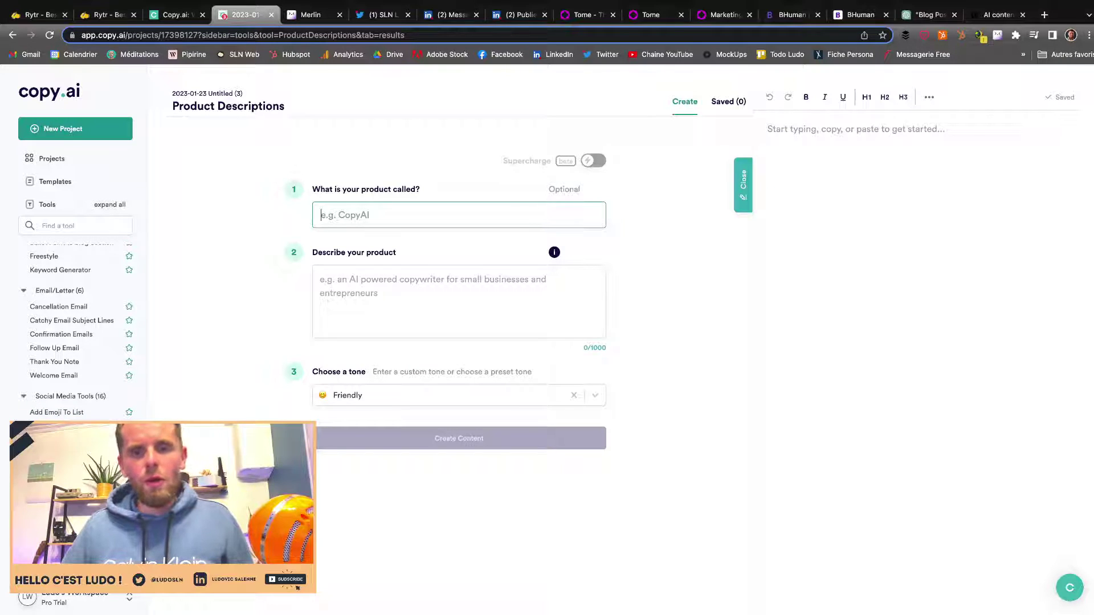
scroll(81, 418, up, 10)
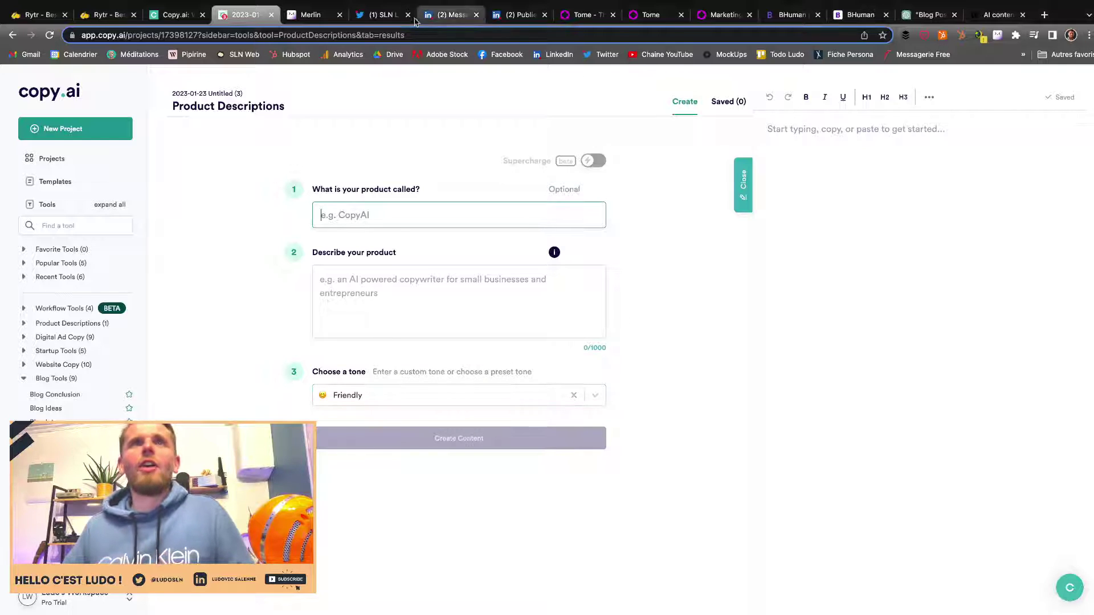
Switch to the Twitter post about publishing on LinkedIn and ask Merlin, using its text as context, "Écris un tweet pour partager celui-ci".
click(314, 16)
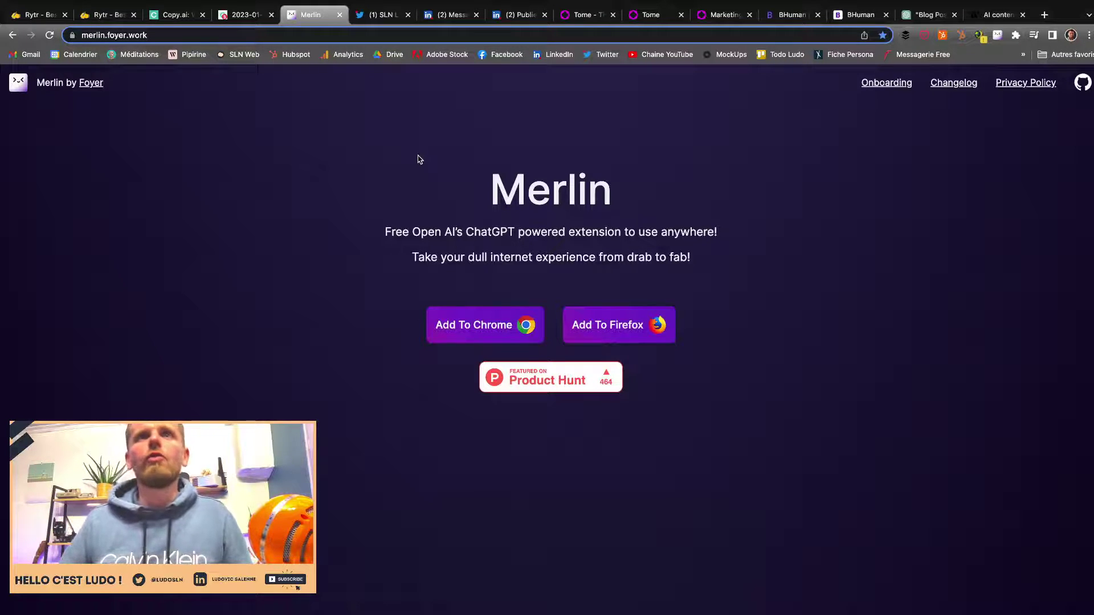
click(368, 15)
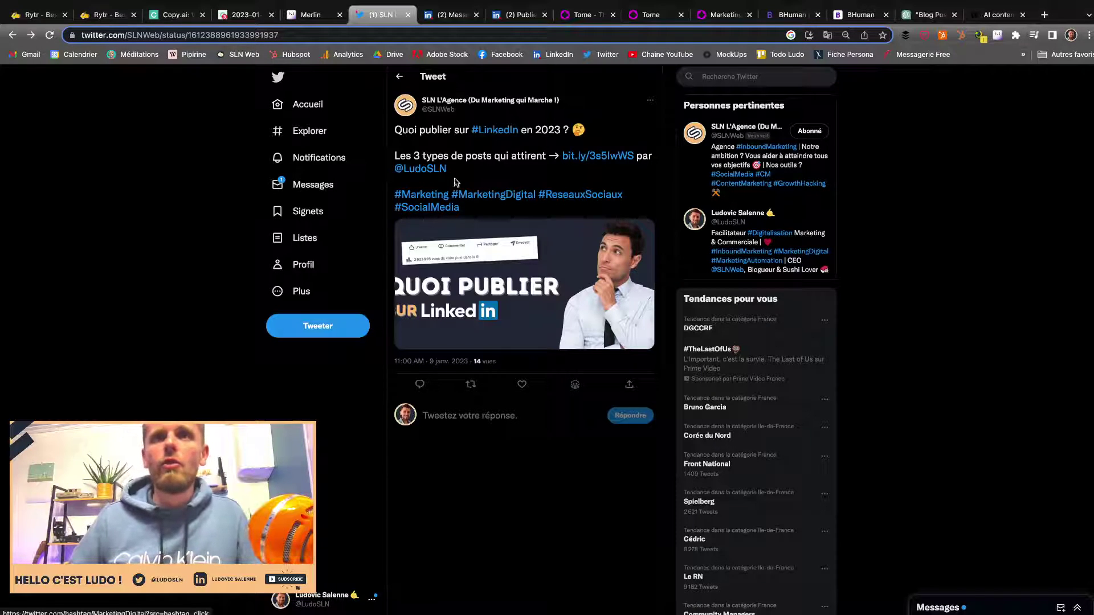
drag(393, 130, 511, 212)
scroll(511, 212, down, 1)
key(super+c)
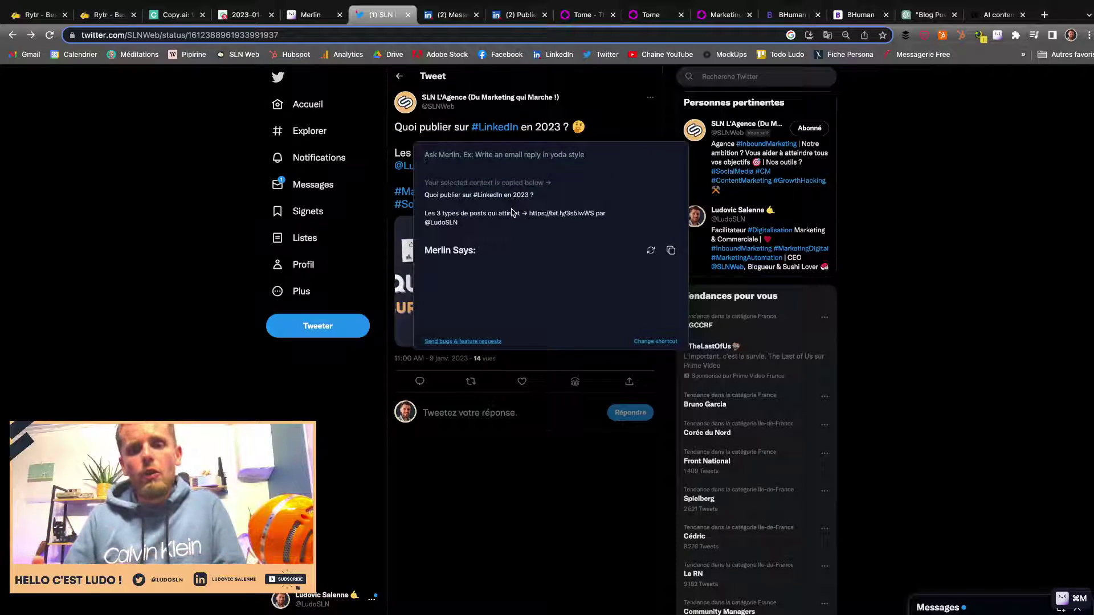
text(É)
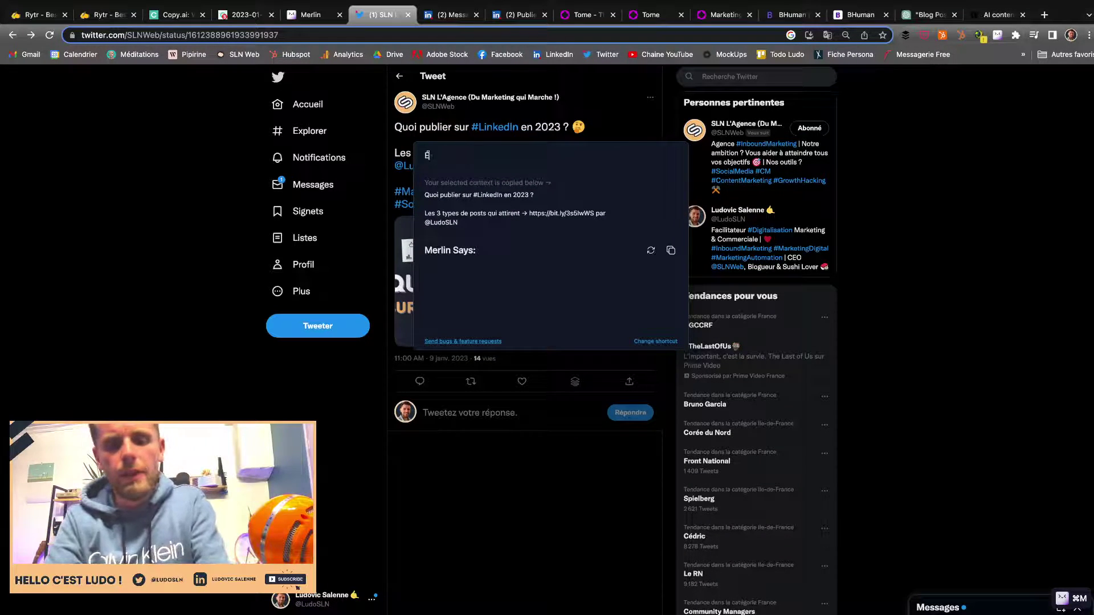
text(cris un twee)
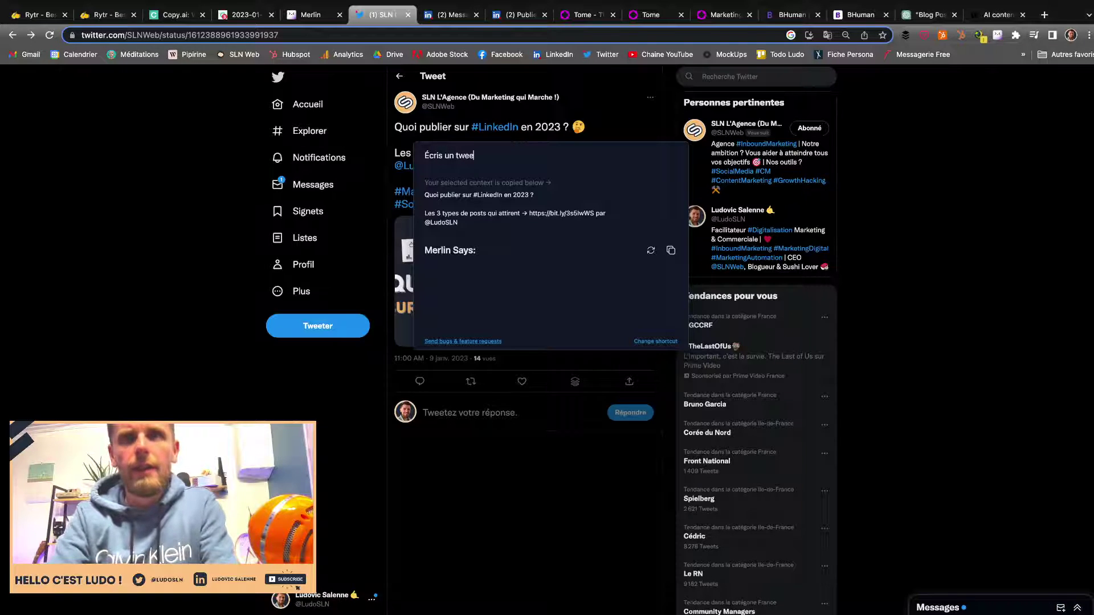
text(ty pour partager celui-ci)
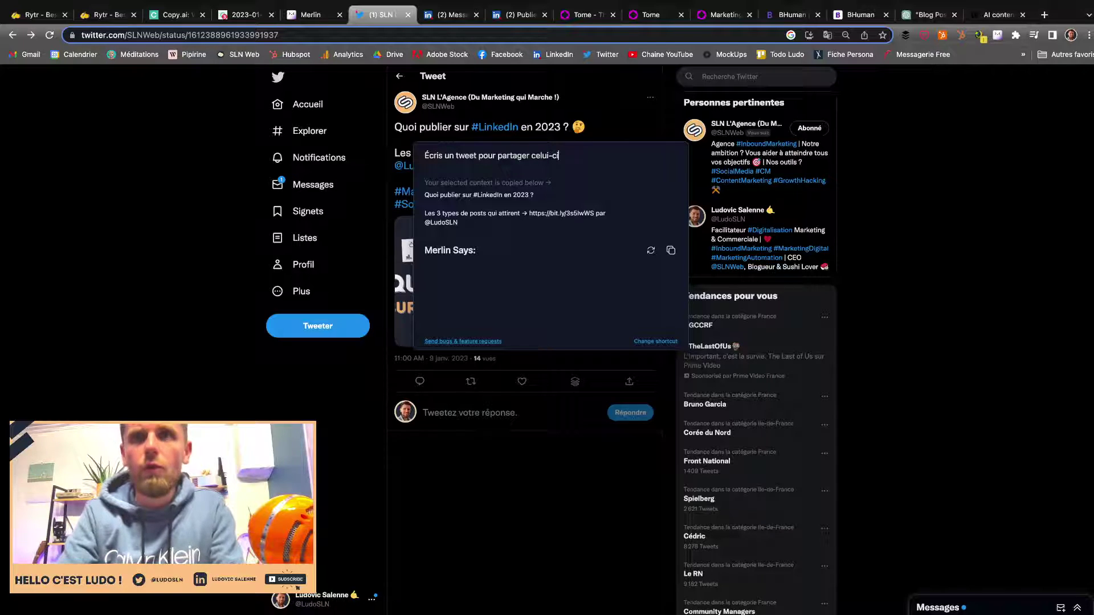
key(Return)
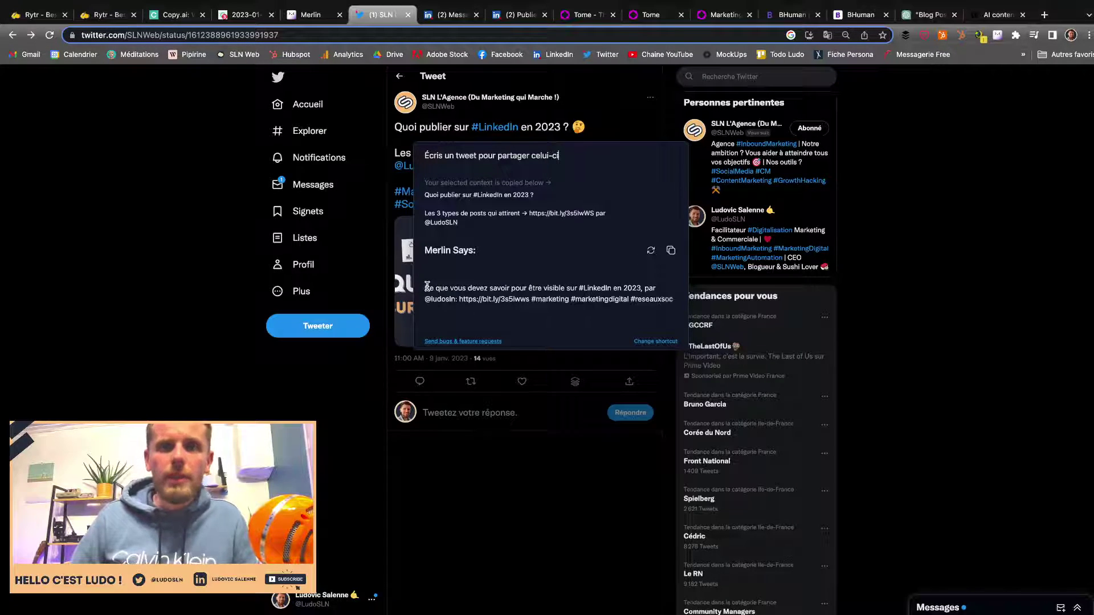
Copy Merlin's generated tweet and paste it as the comment in a quote of the original tweet.
drag(425, 286, 544, 312)
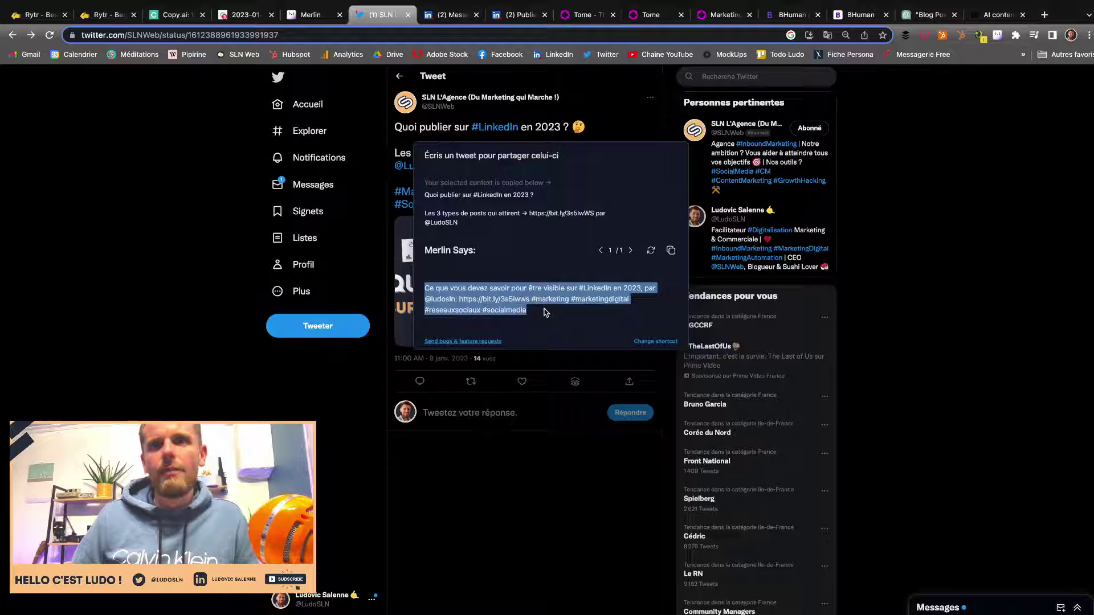
click(671, 251)
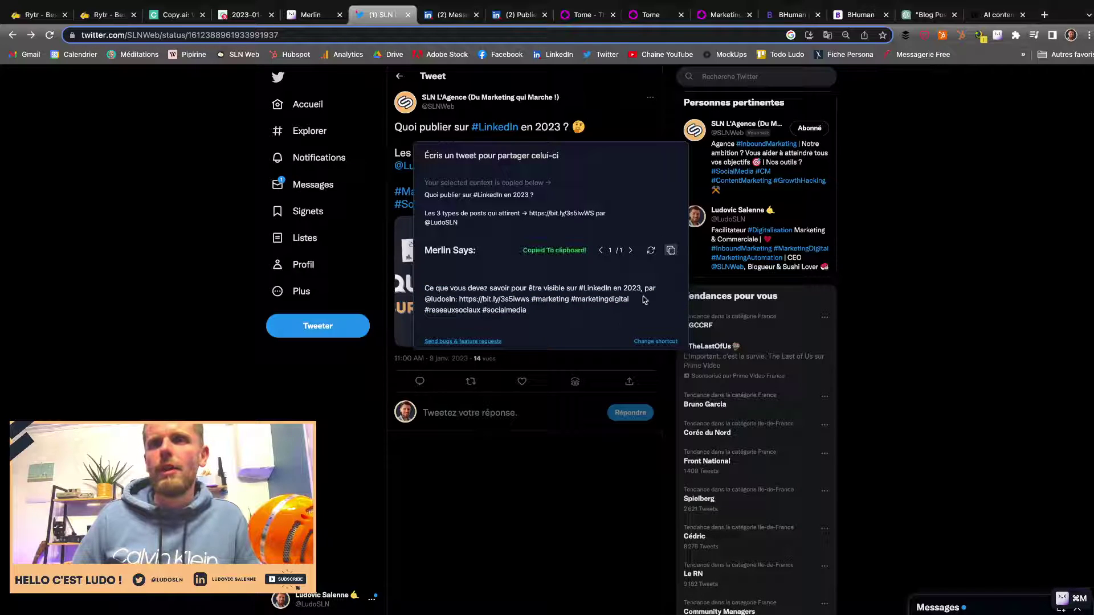
click(598, 365)
click(469, 383)
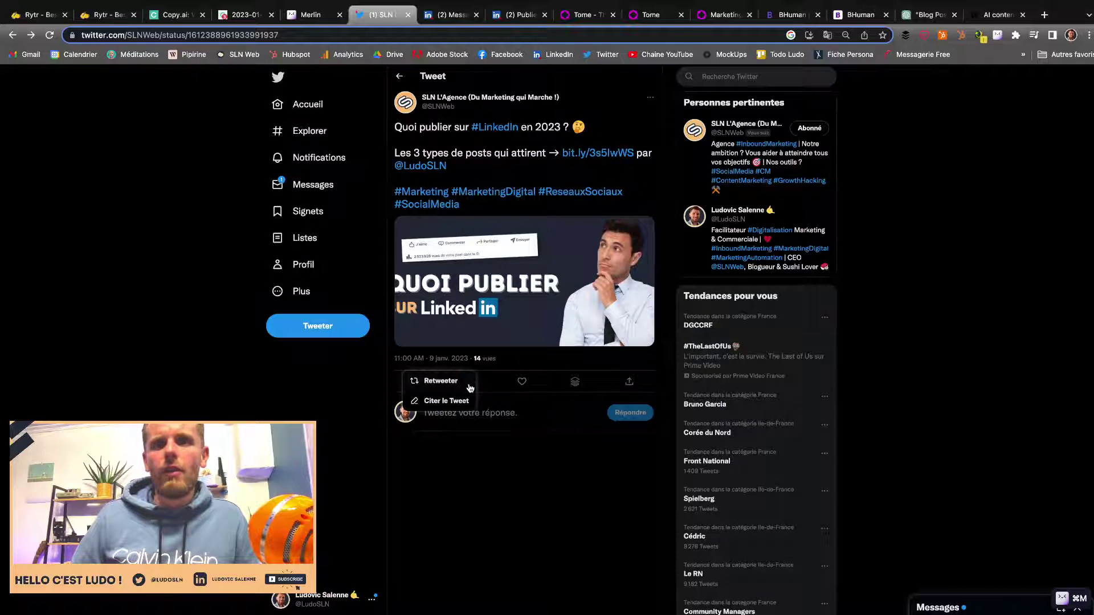
click(463, 399)
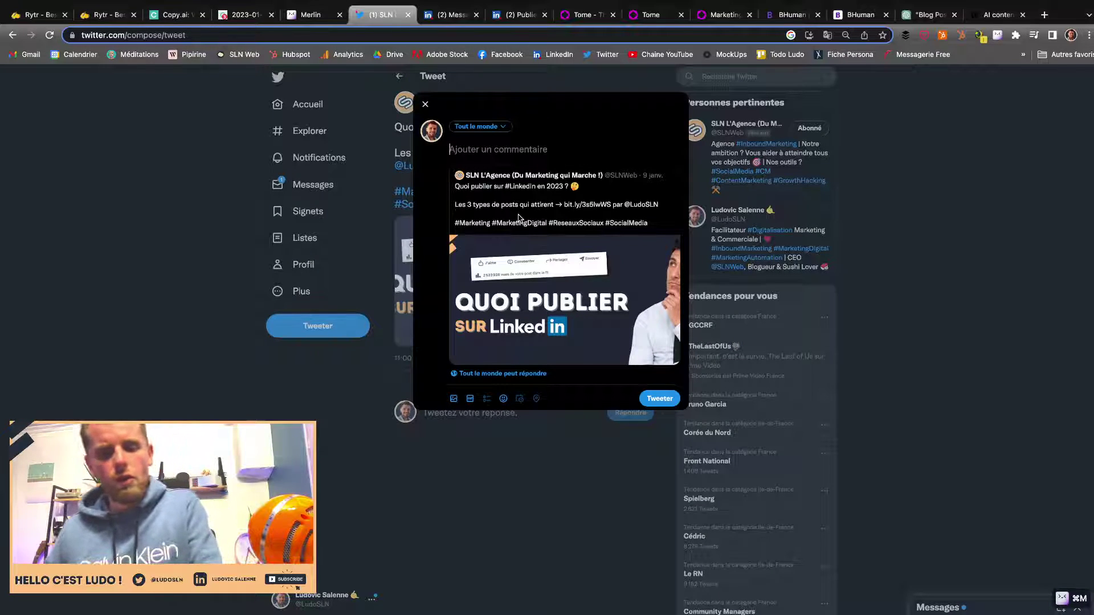
key(super+v)
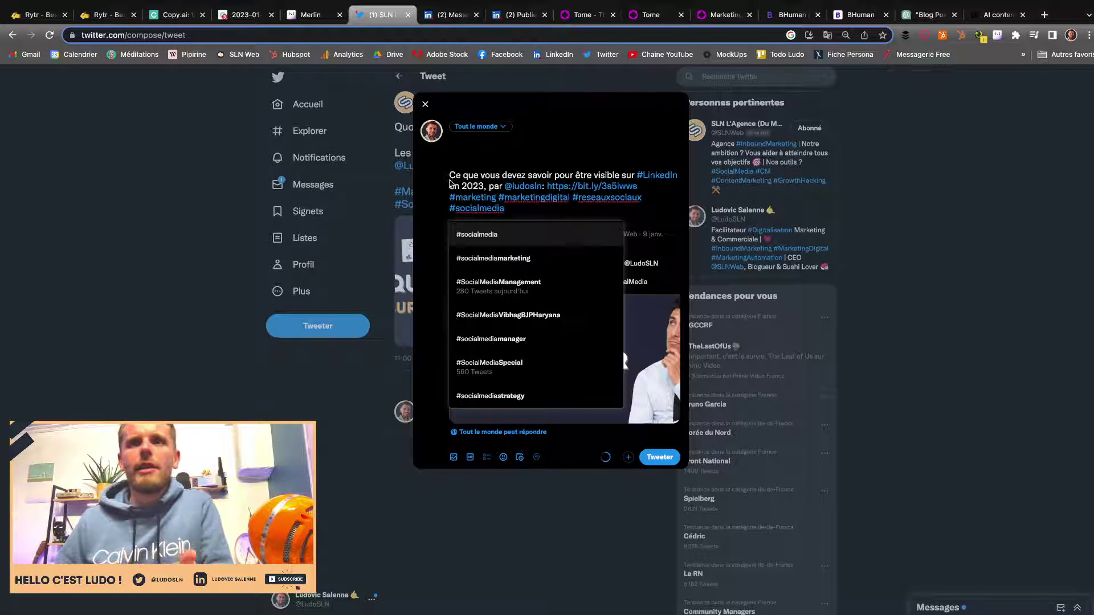
click(653, 199)
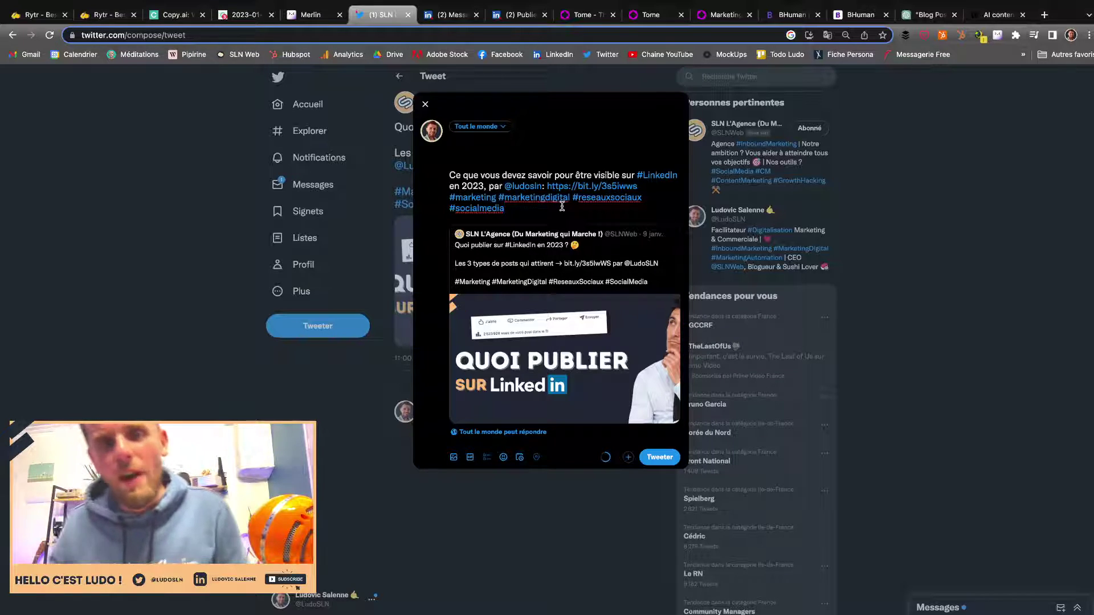
Switch to the LinkedIn conversation and ask Merlin, using the received message as context, to write a reply politely declining the contact's proposal.
click(447, 16)
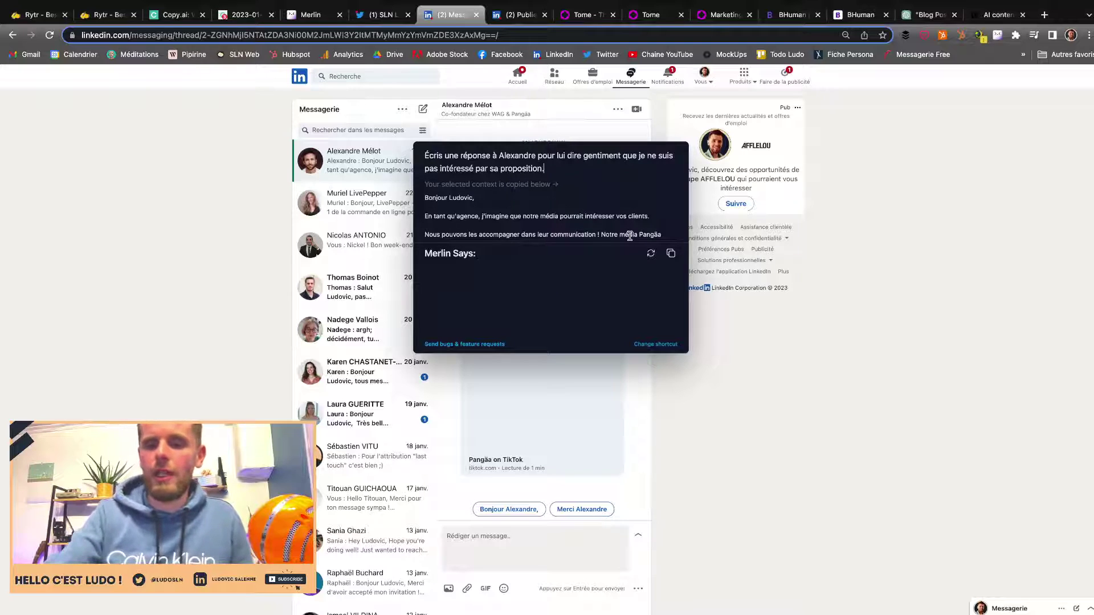
key(Return)
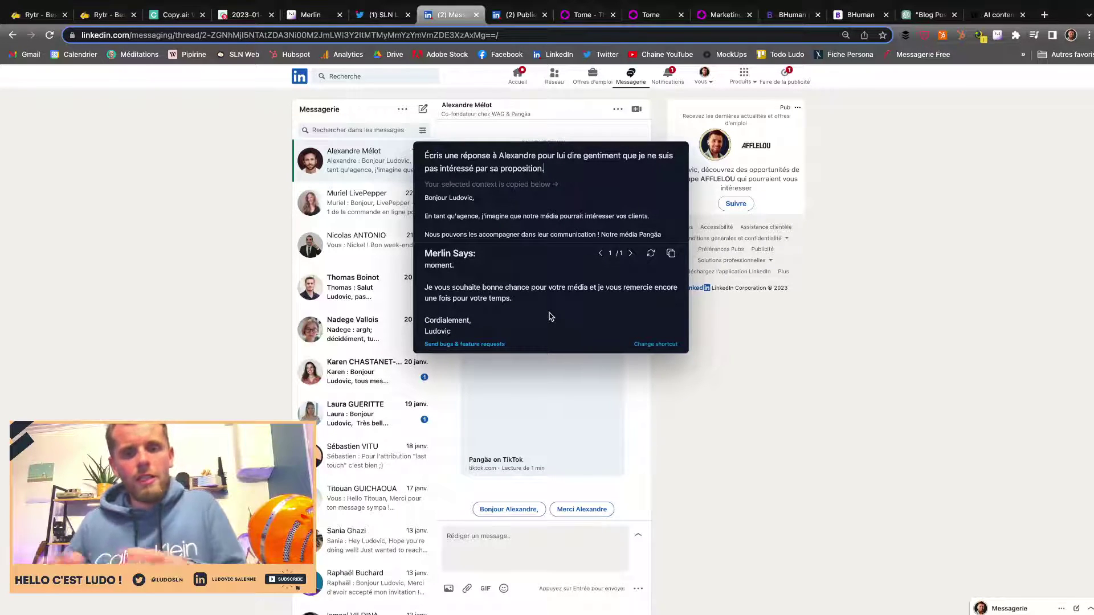
Copy Merlin's generated reply and paste it into the message field of the LinkedIn conversation.
click(670, 253)
click(512, 539)
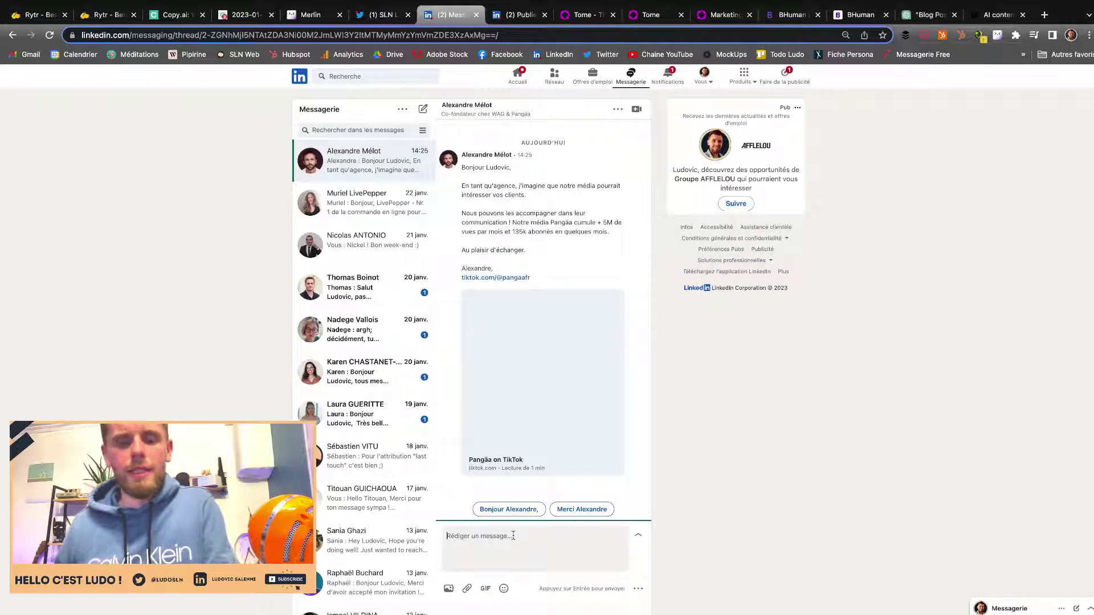
key(super+v)
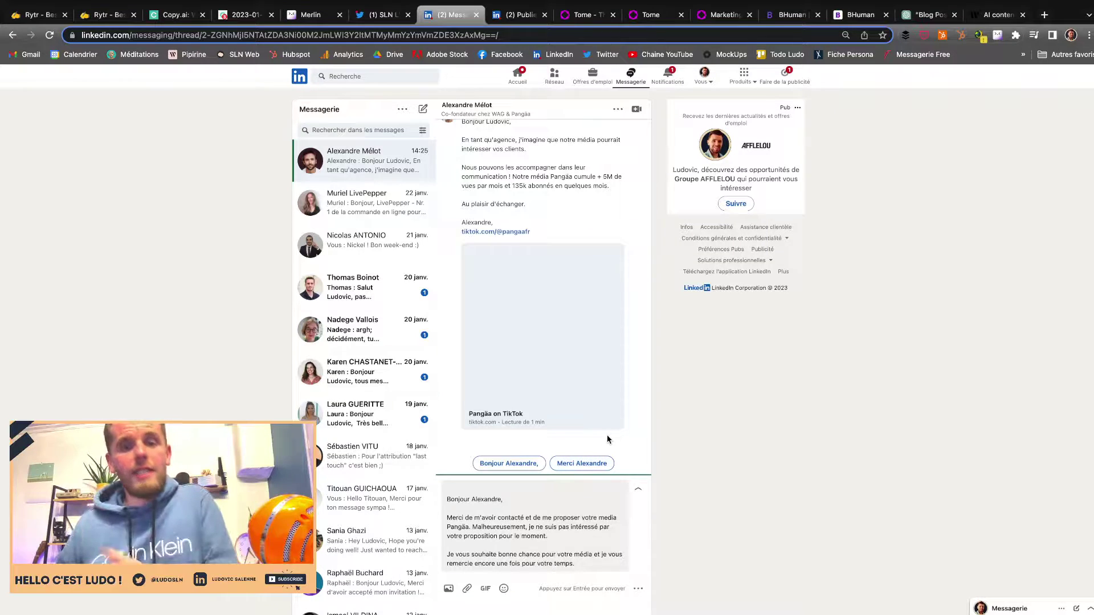
Switch to the LinkedIn post and view the comments and replies beneath it.
click(519, 44)
click(450, 44)
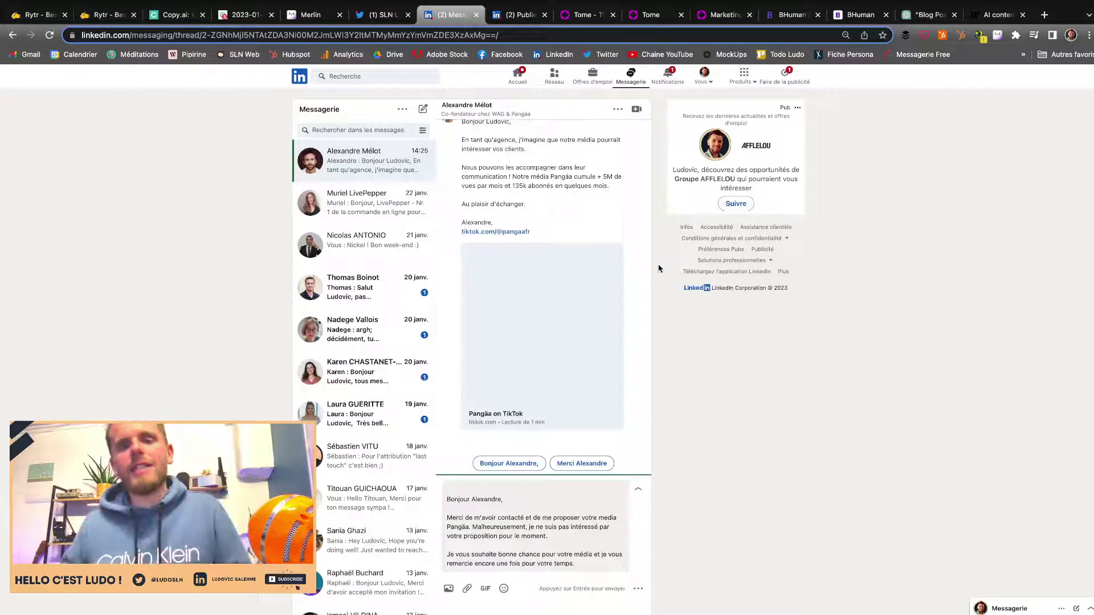
click(521, 18)
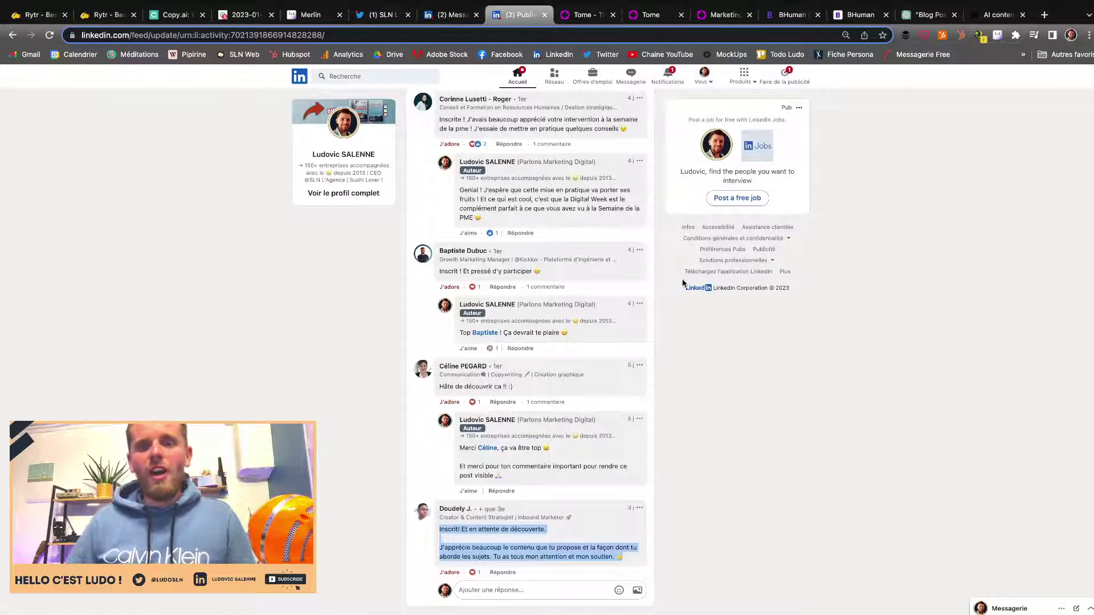
Switch to the Tome homepage and its workspace, and create a new blank tome.
click(593, 14)
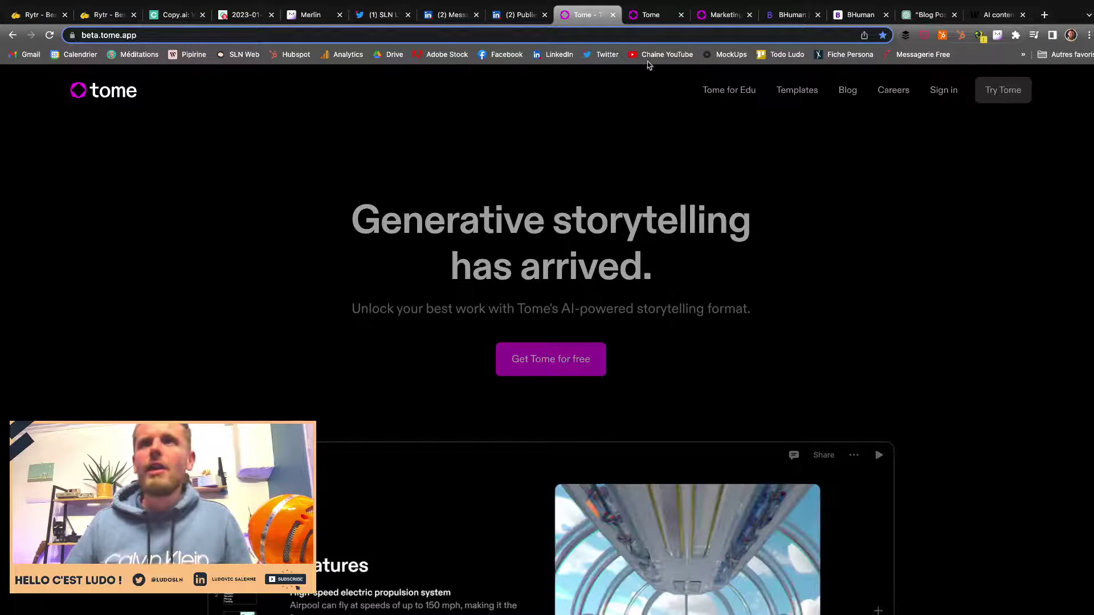
click(651, 15)
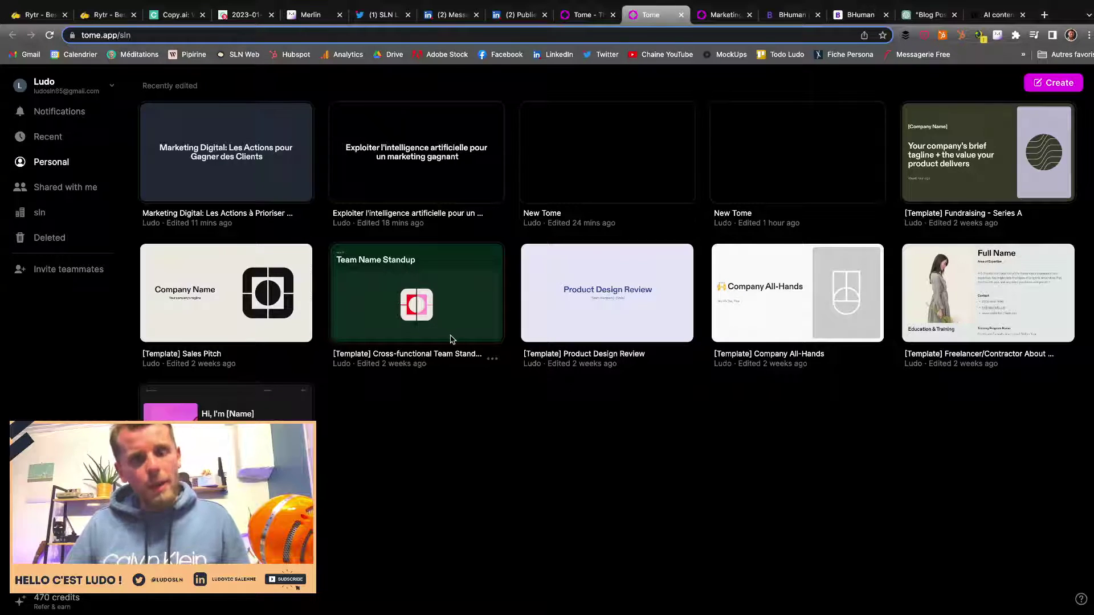
click(1066, 85)
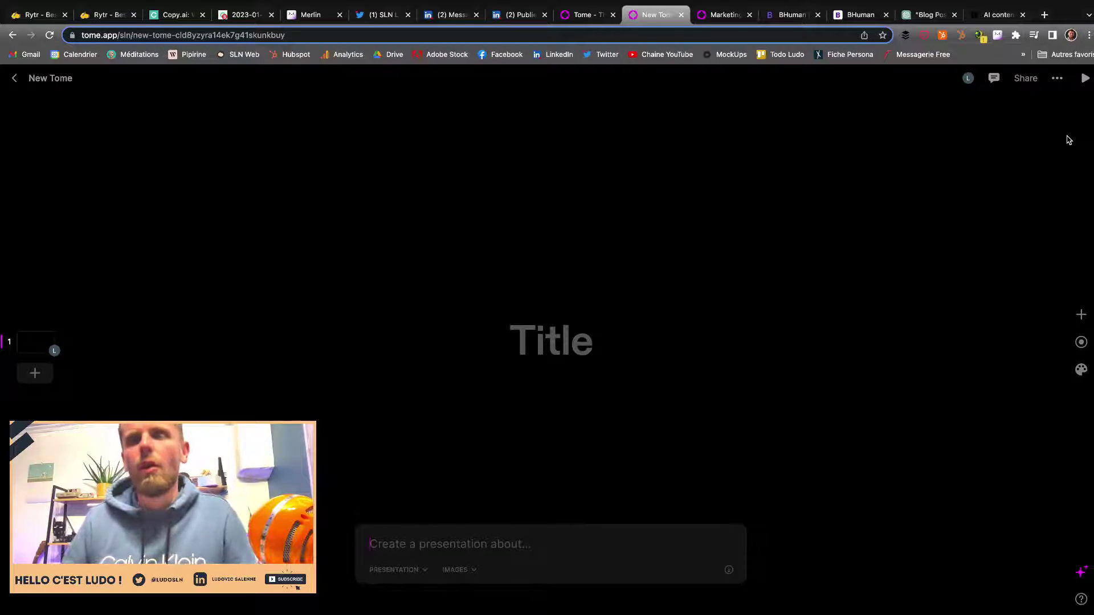
Open the presentation "Marketing Digital: Les Actions à Prioriser en 2023" and look through its slides from the title to the conclusion.
click(720, 15)
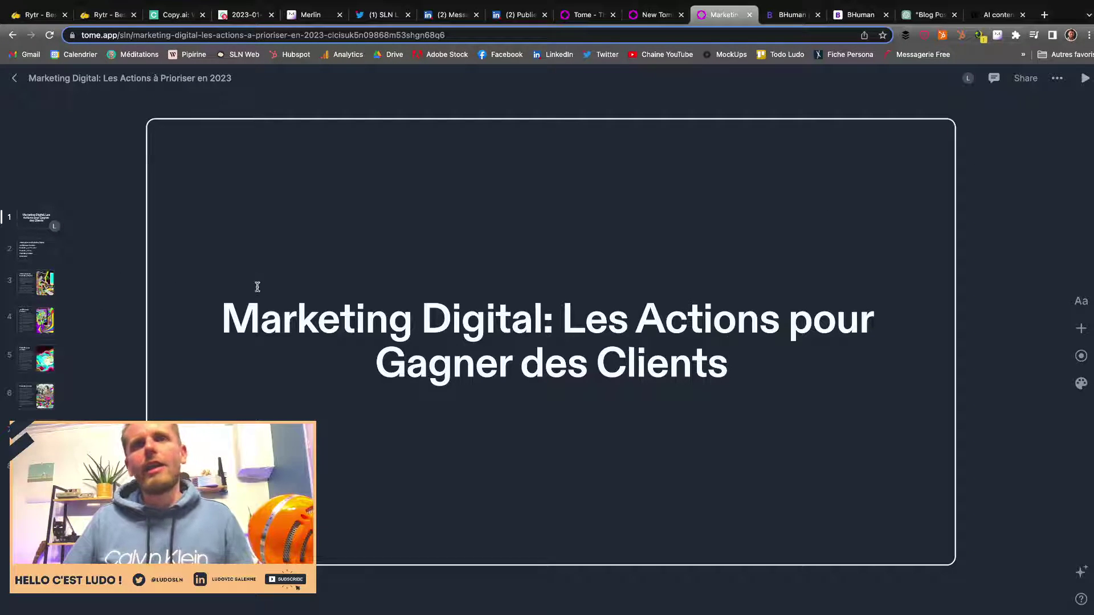
click(25, 251)
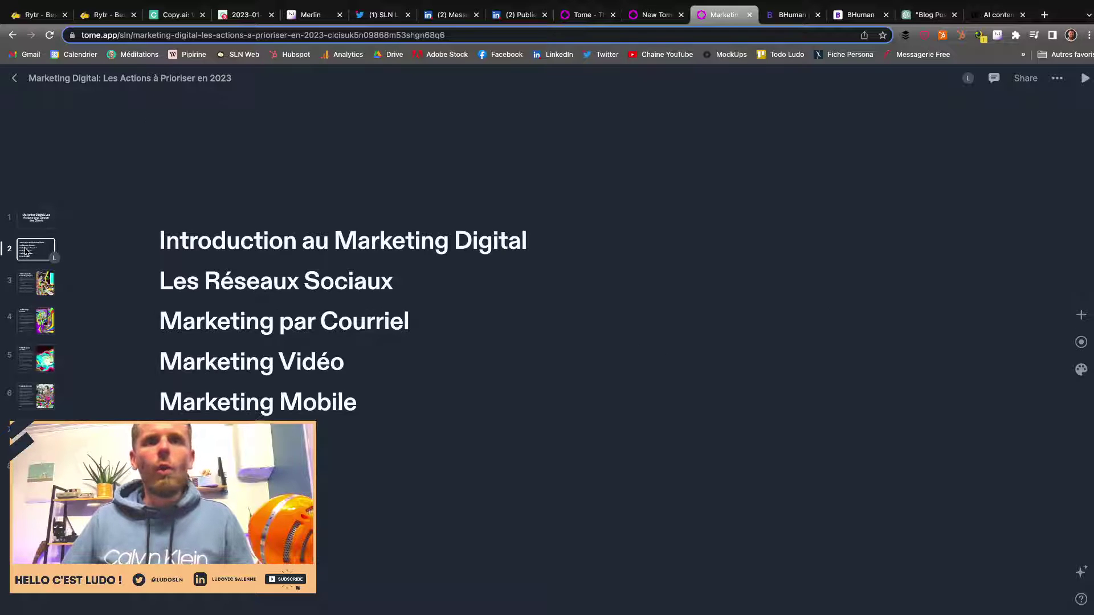
click(30, 293)
click(32, 327)
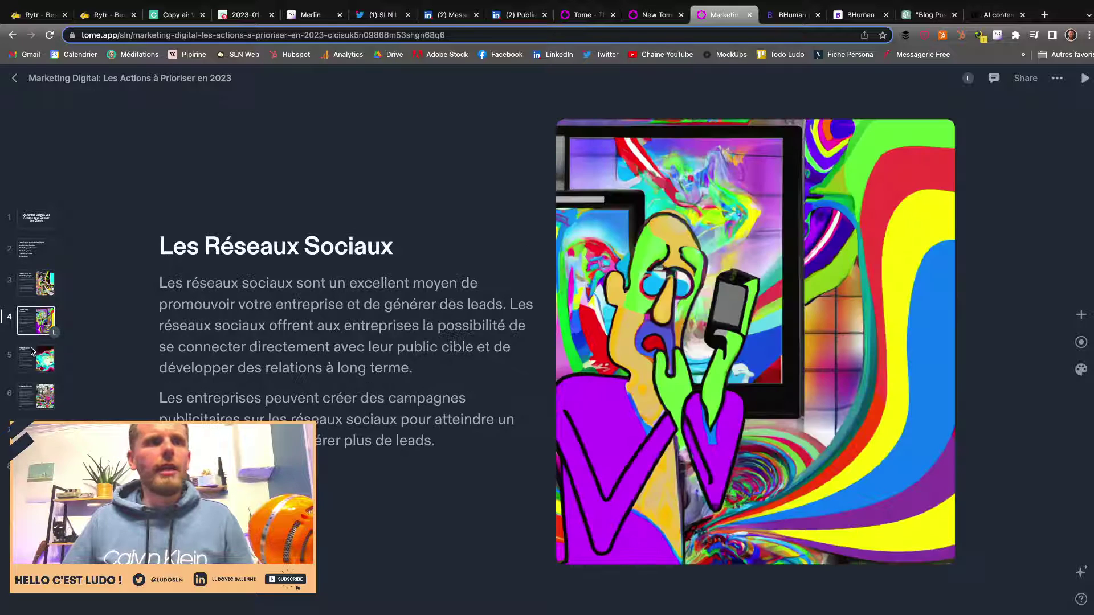
click(32, 349)
click(31, 404)
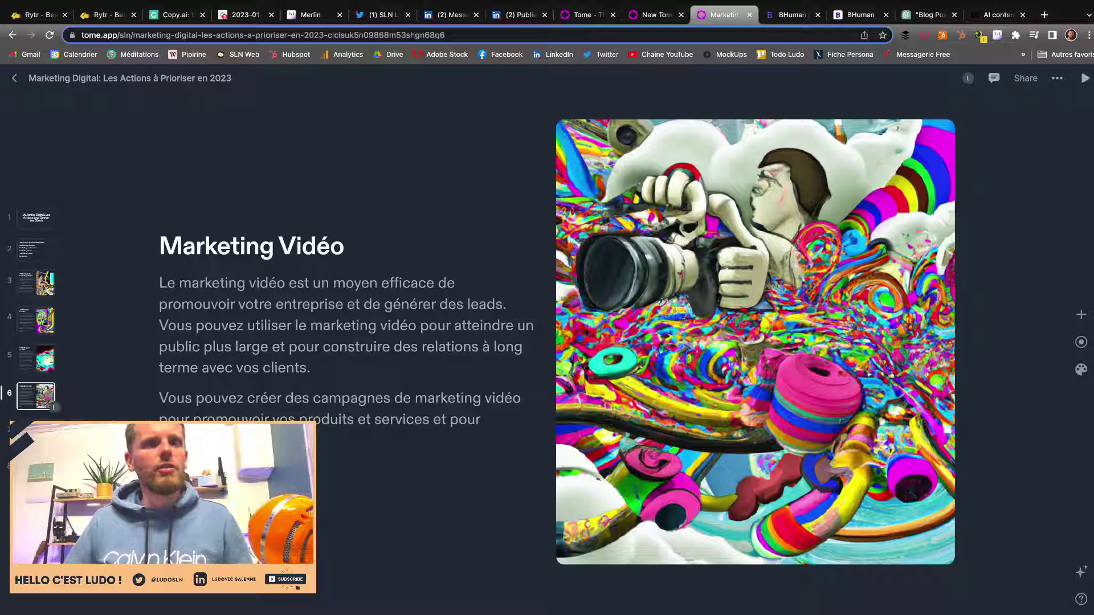
click(32, 439)
click(32, 475)
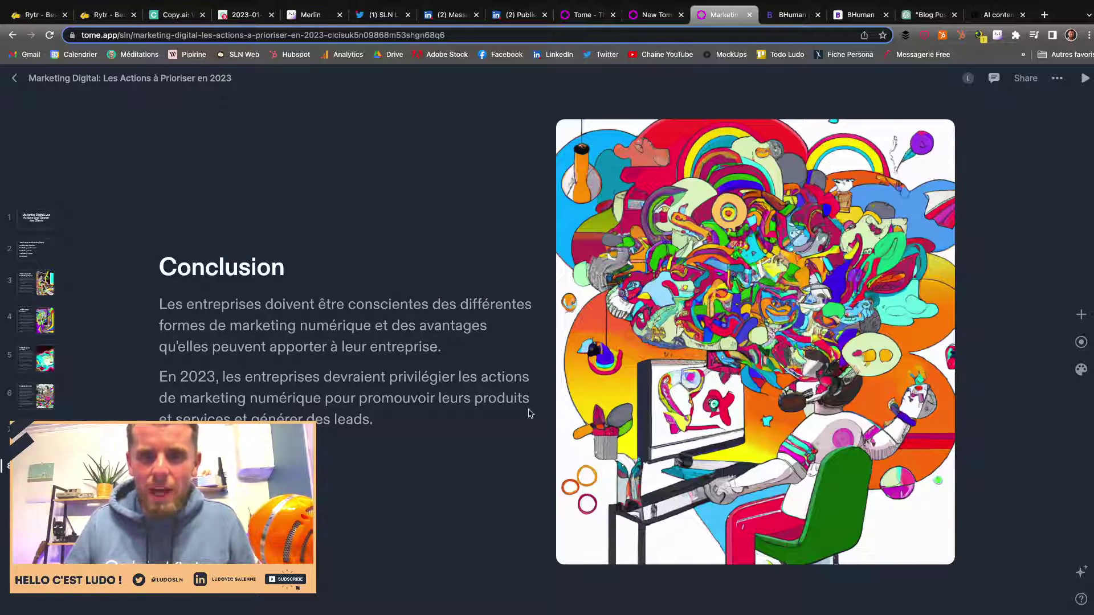
Go back to the "Les Réseaux Sociaux" and introduction slides, and review the generated texts and illustrations through to the conclusion again.
click(46, 331)
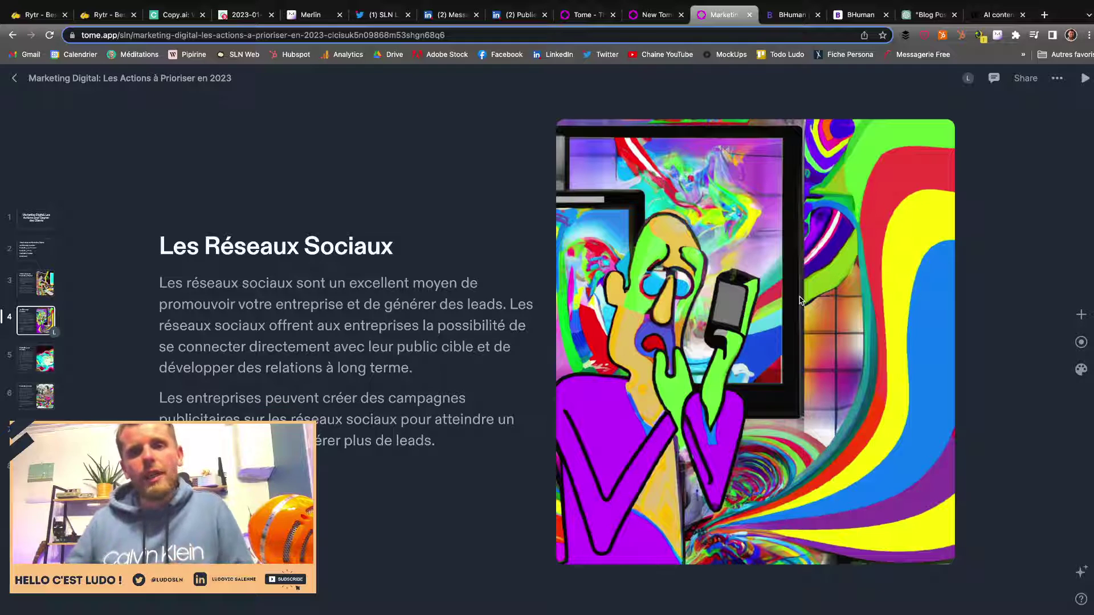
click(43, 284)
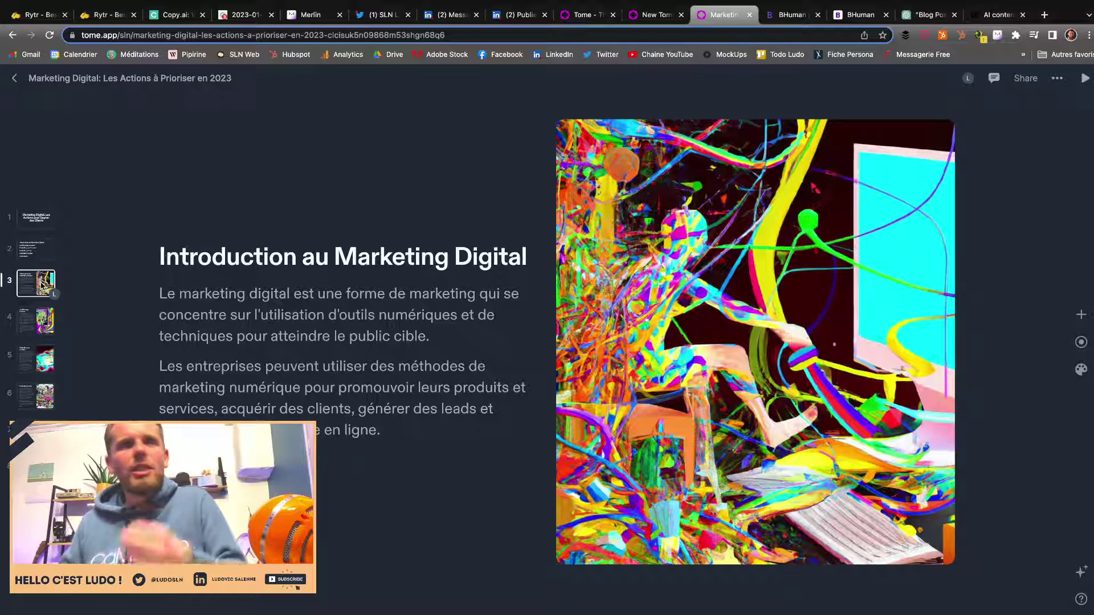
click(48, 318)
click(45, 365)
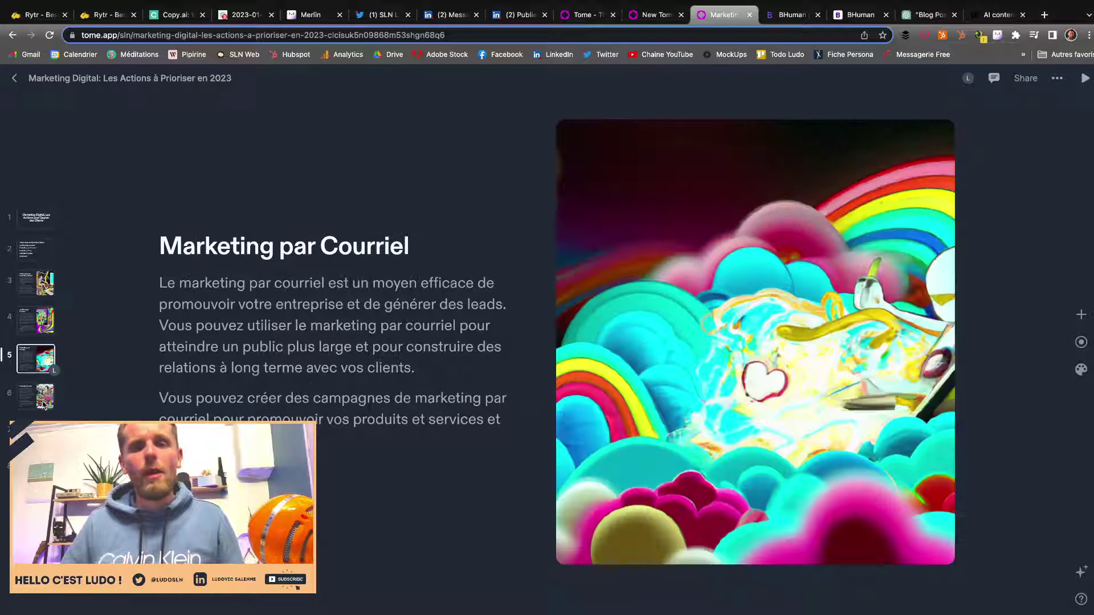
click(45, 405)
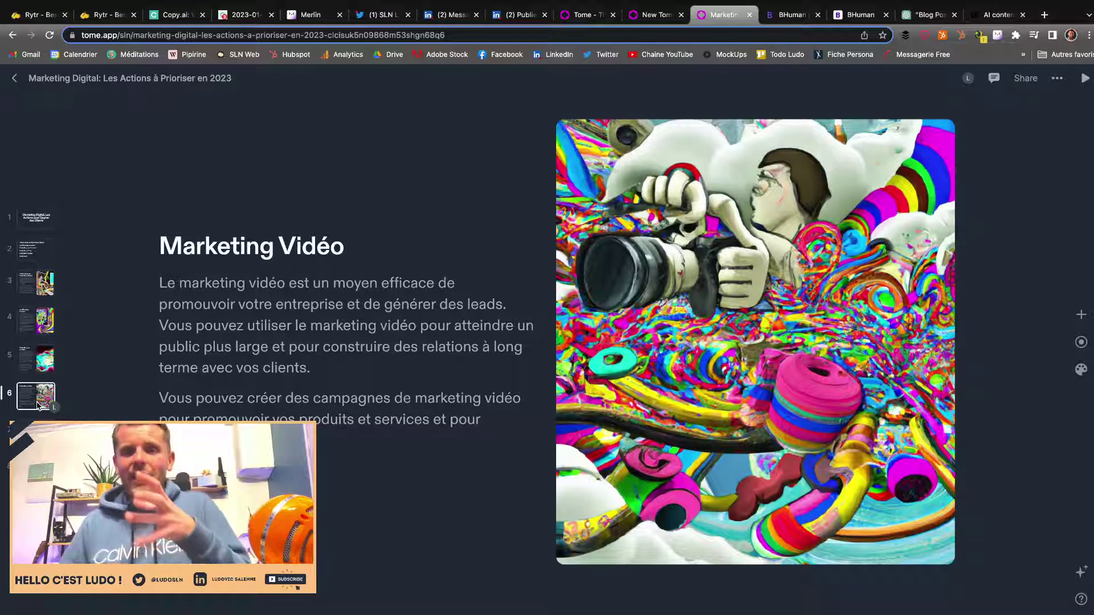
click(35, 431)
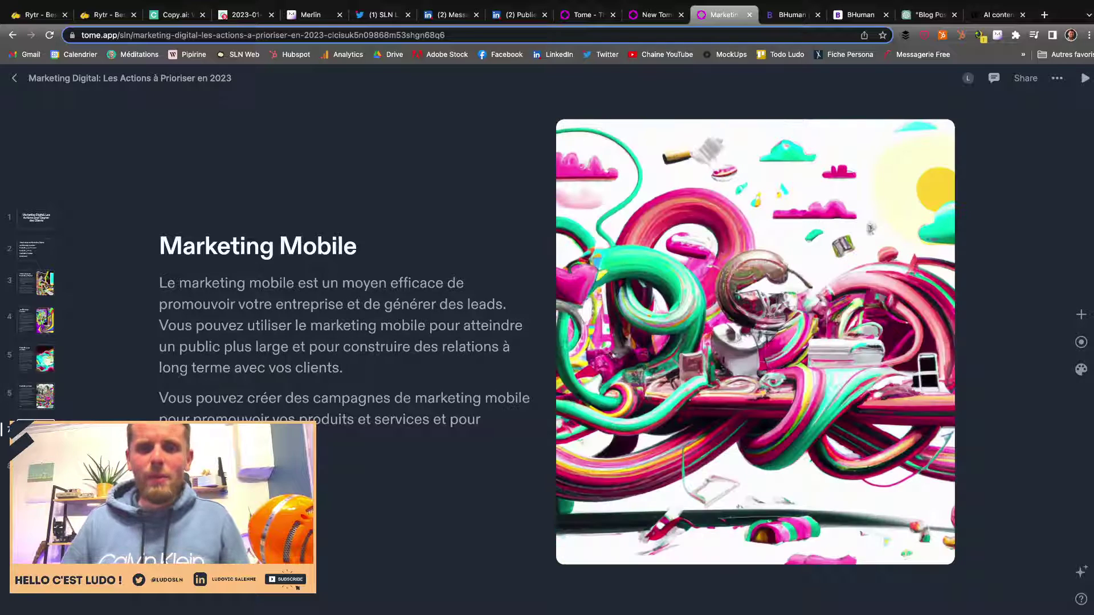
click(36, 468)
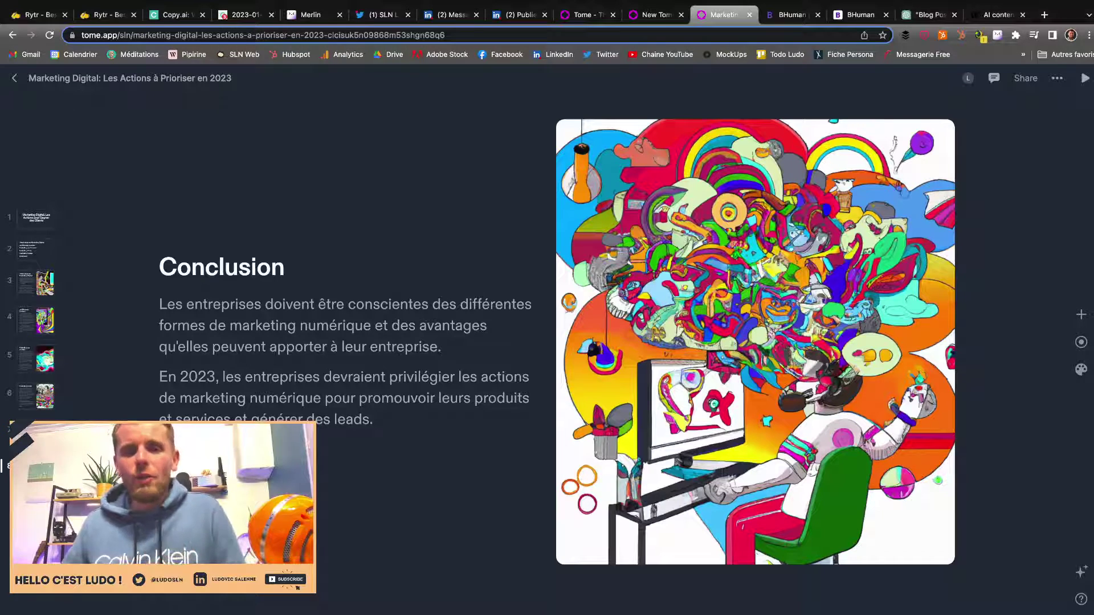
Switch to the BHuman homepage and its AI studio, and examine the community video templates across the marketing, sales, HR, finance and hospitality categories.
click(791, 16)
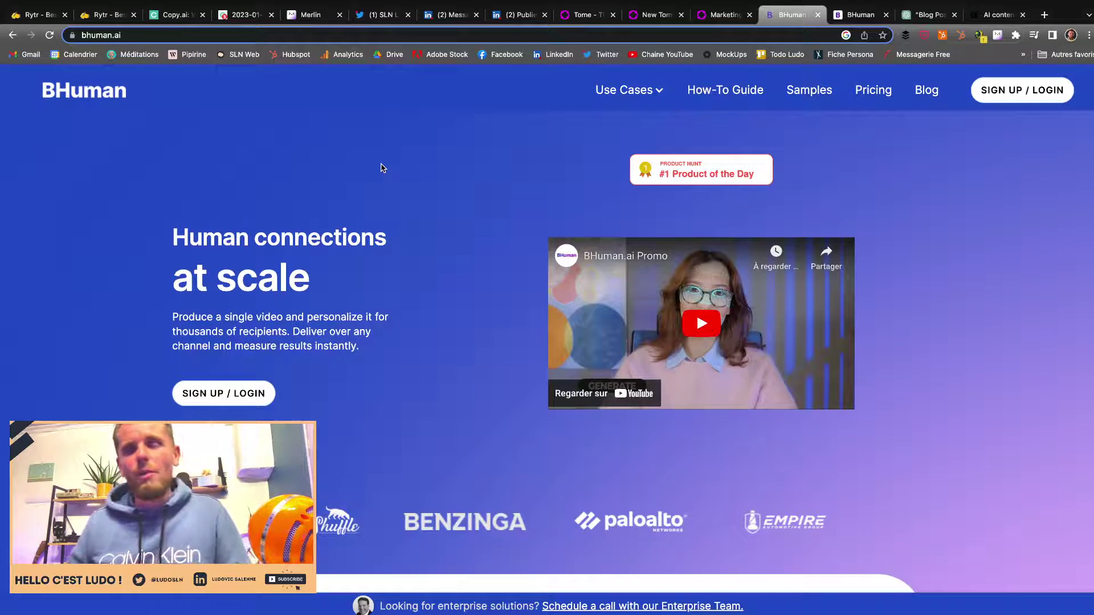
click(860, 16)
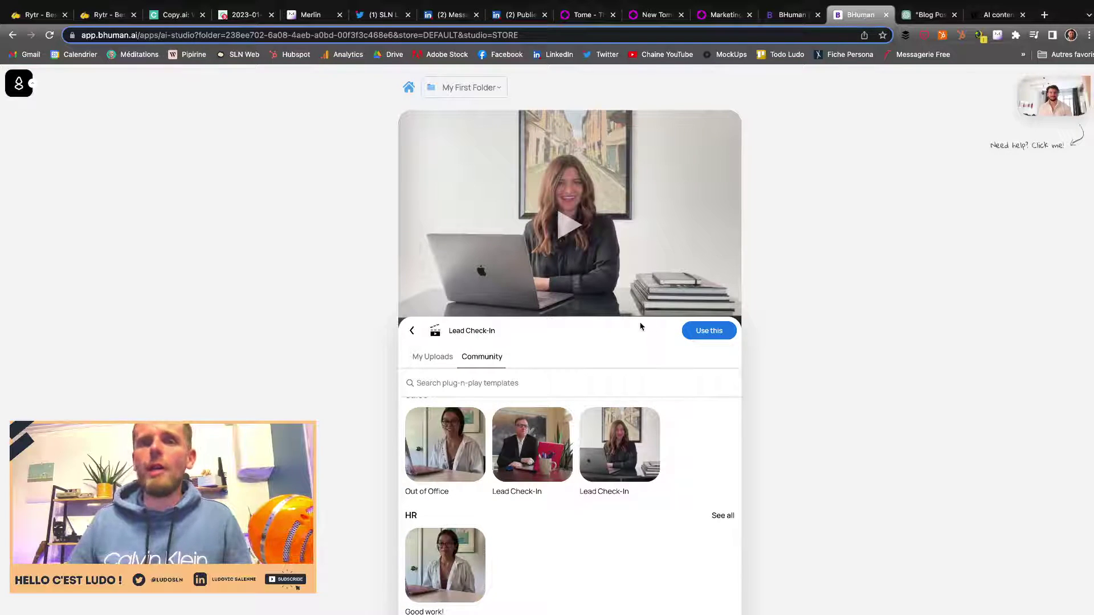
scroll(641, 326, down, 5)
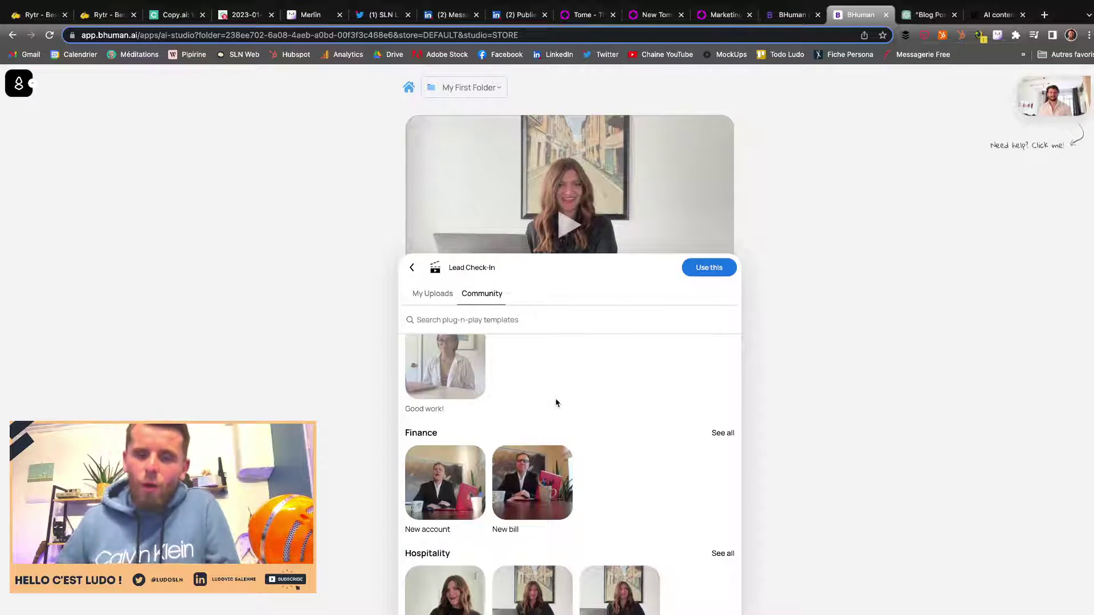
scroll(556, 403, down, 3)
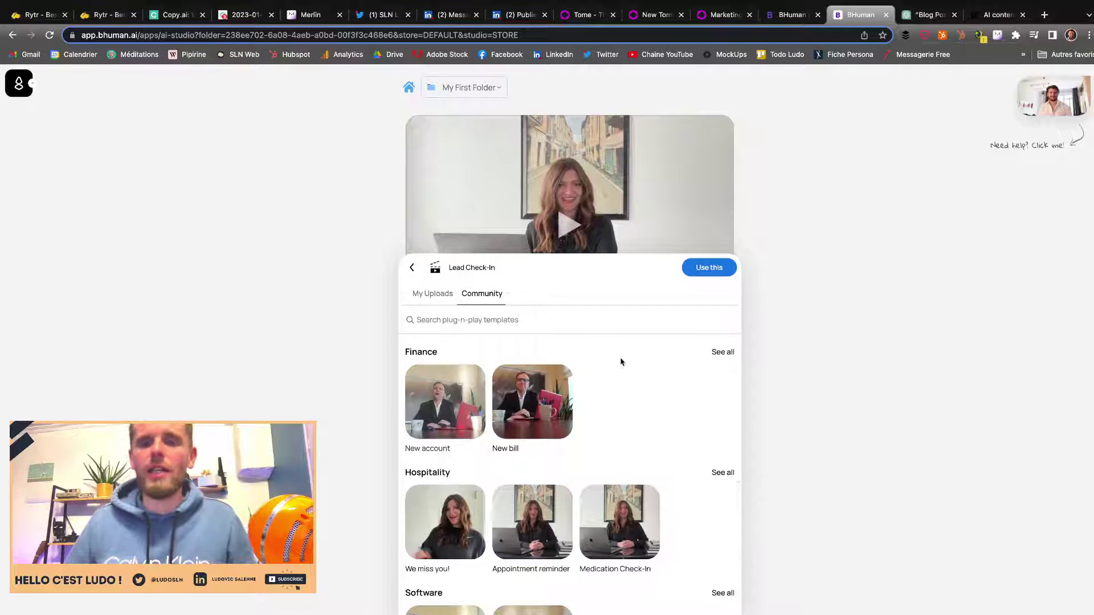
scroll(623, 362, up, 6)
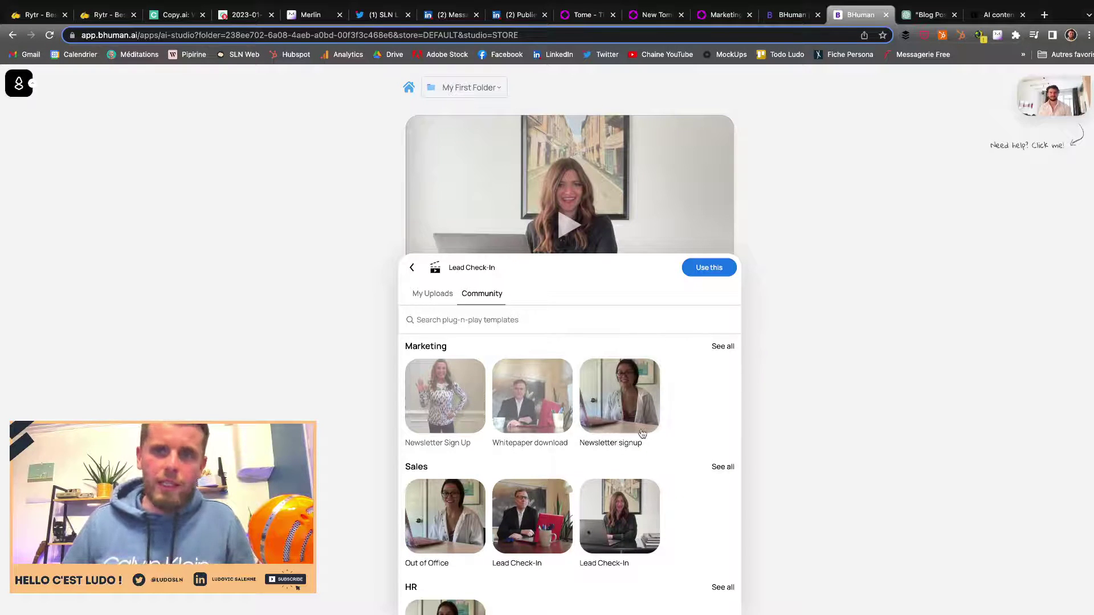
scroll(536, 395, down, 5)
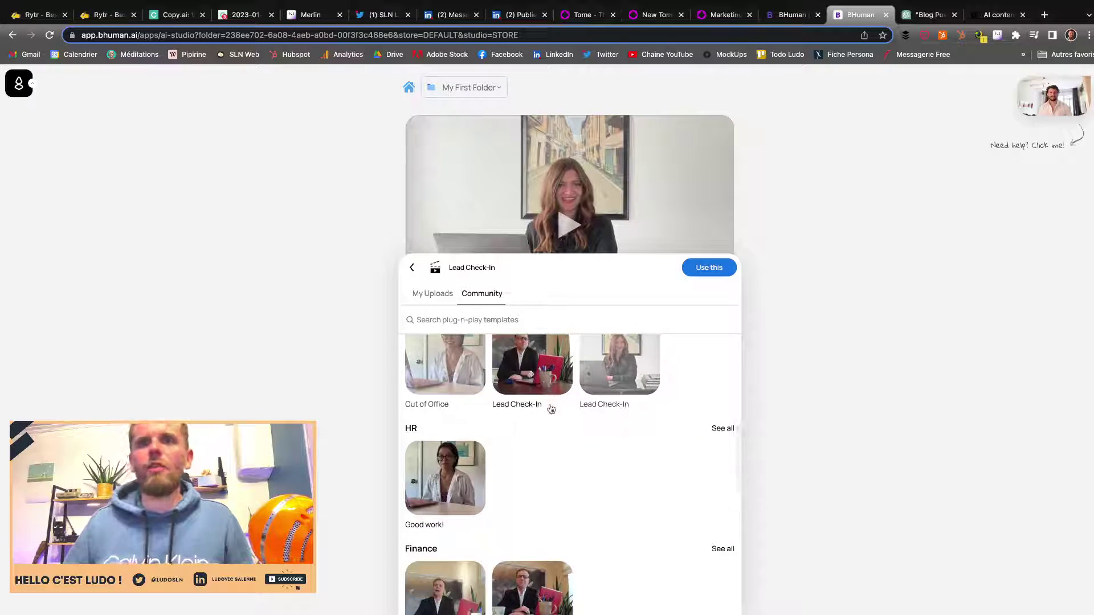
scroll(529, 425, down, 7)
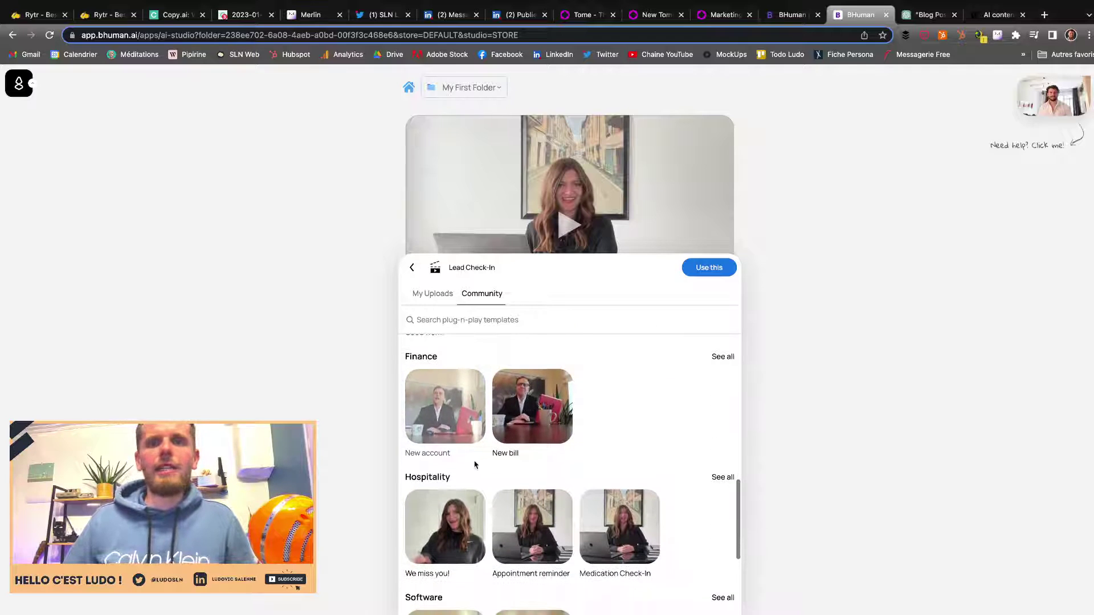
scroll(476, 459, down, 1)
scroll(569, 421, up, 3)
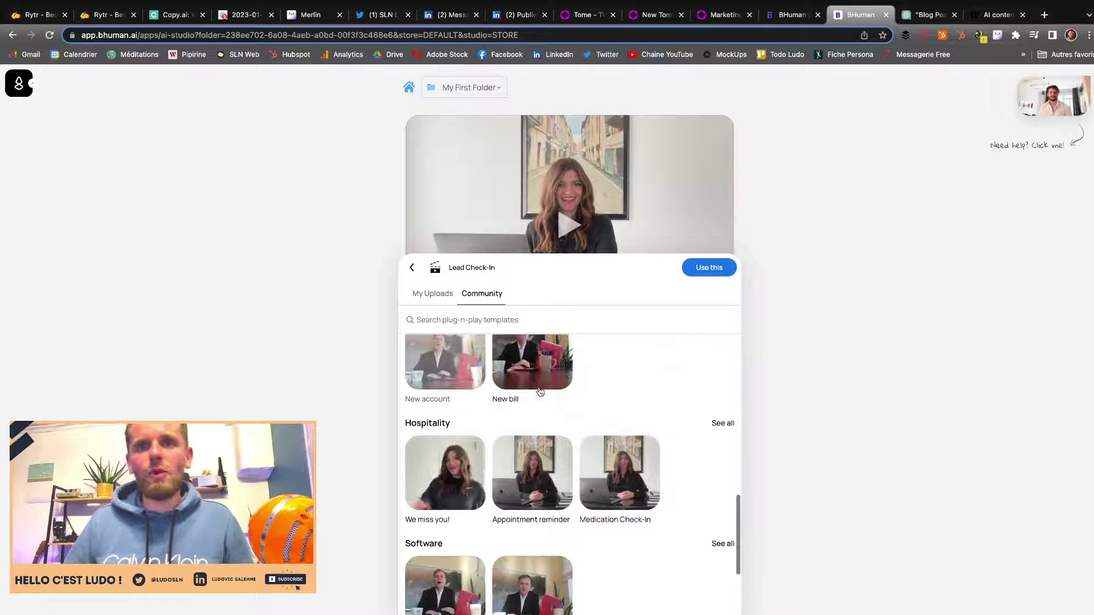
scroll(666, 387, up, 4)
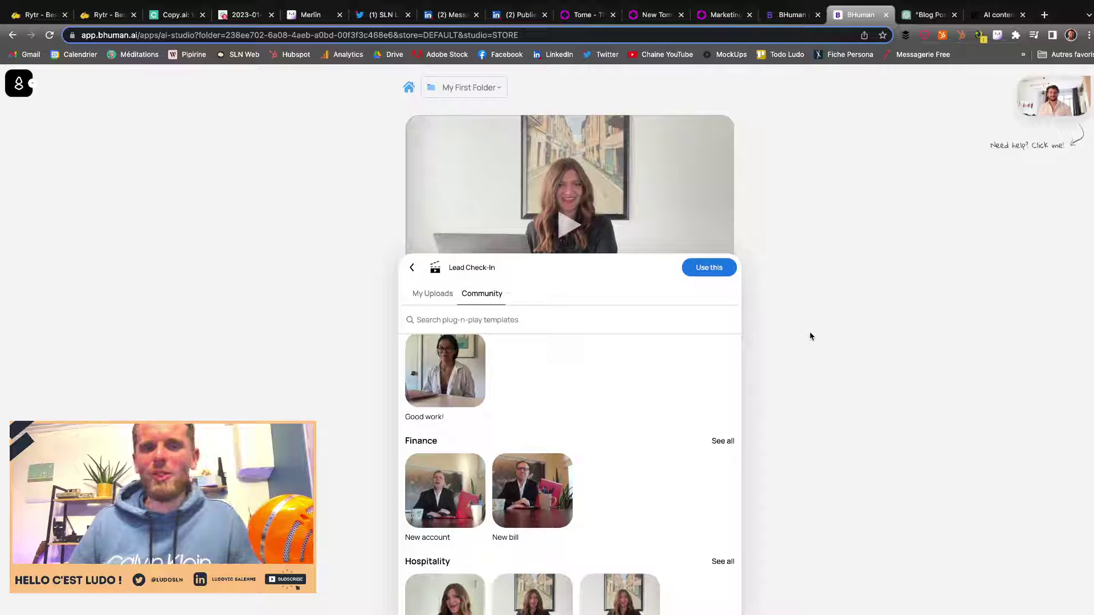
Switch to the ChatGPT conversation about e-commerce blog post ideas, and open Writer's AI Content Detector page.
click(928, 15)
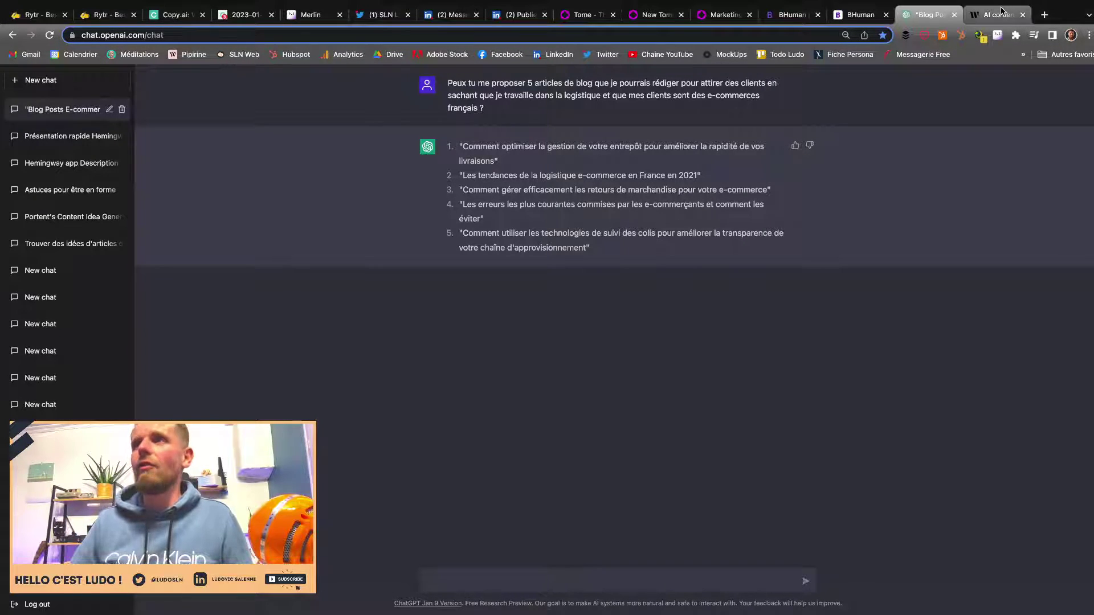
click(995, 15)
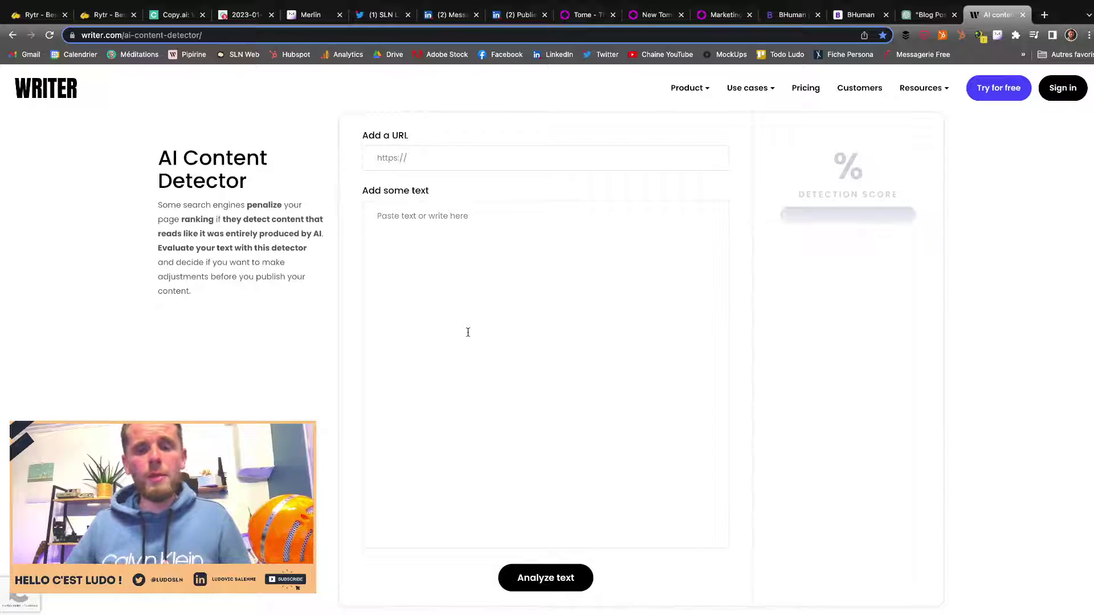